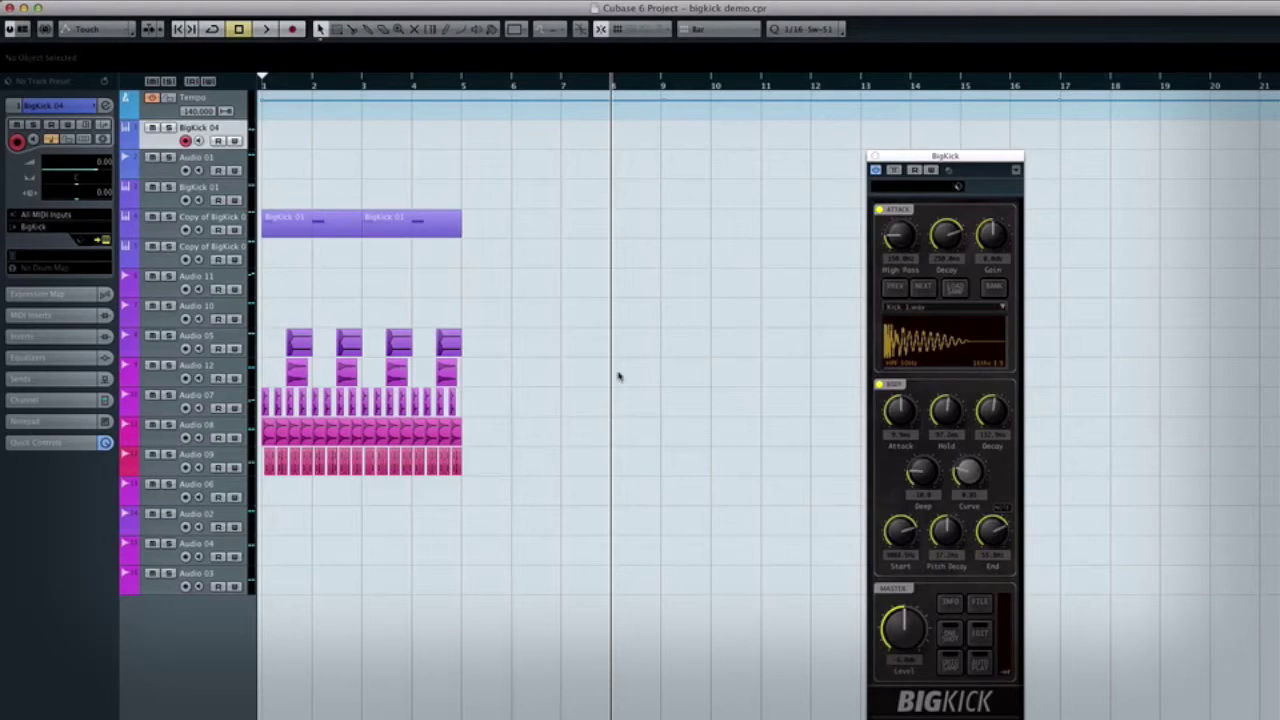
- Audition a couple of BigKick's factory presets, including Aggro Tight
{"action": "left_click_drag", "start_coordinate": [966, 156], "coordinate": [964, 146]}
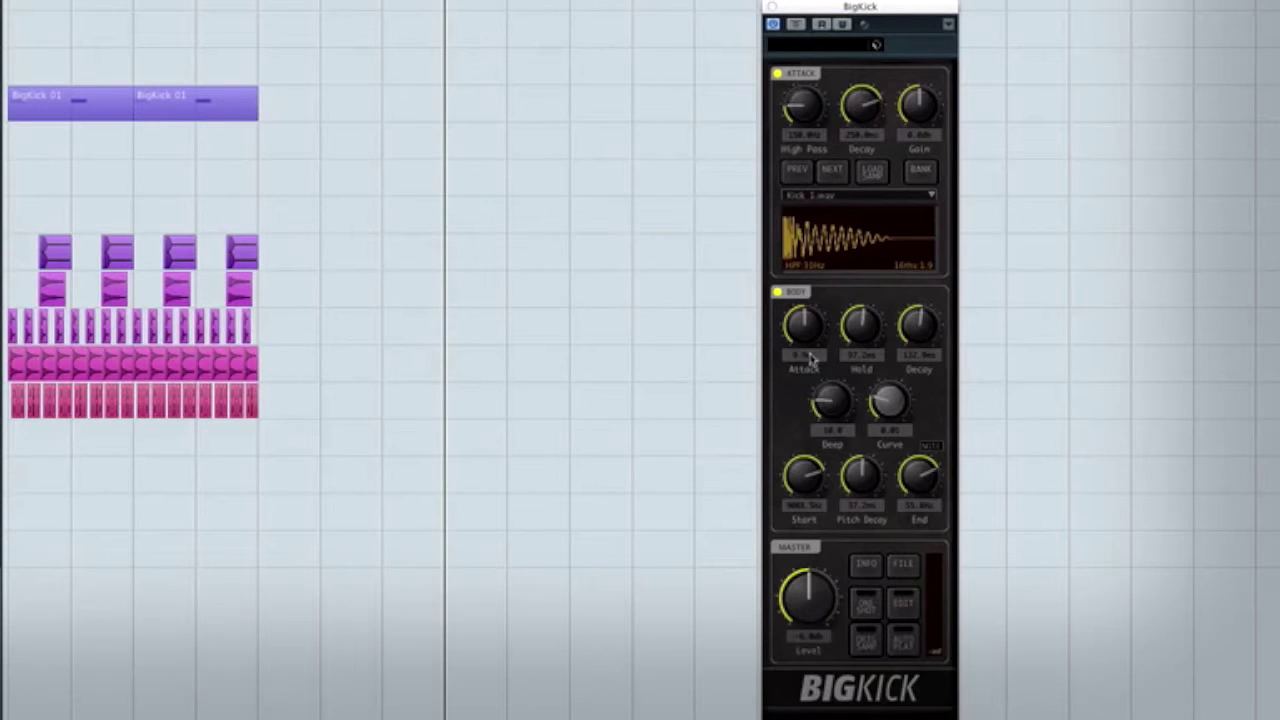
{"action": "left_click", "coordinate": [903, 567]}
{"action": "mouse_move", "coordinate": [925, 609]}
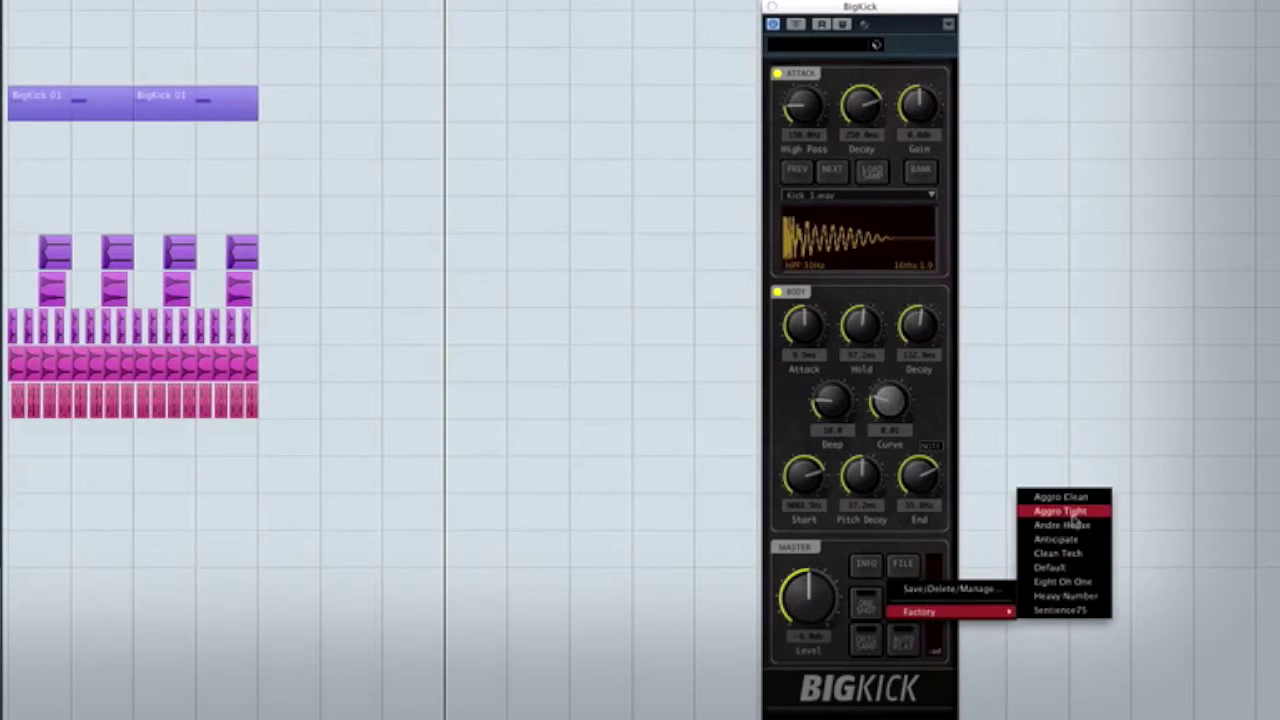
{"action": "left_click", "coordinate": [1073, 513]}
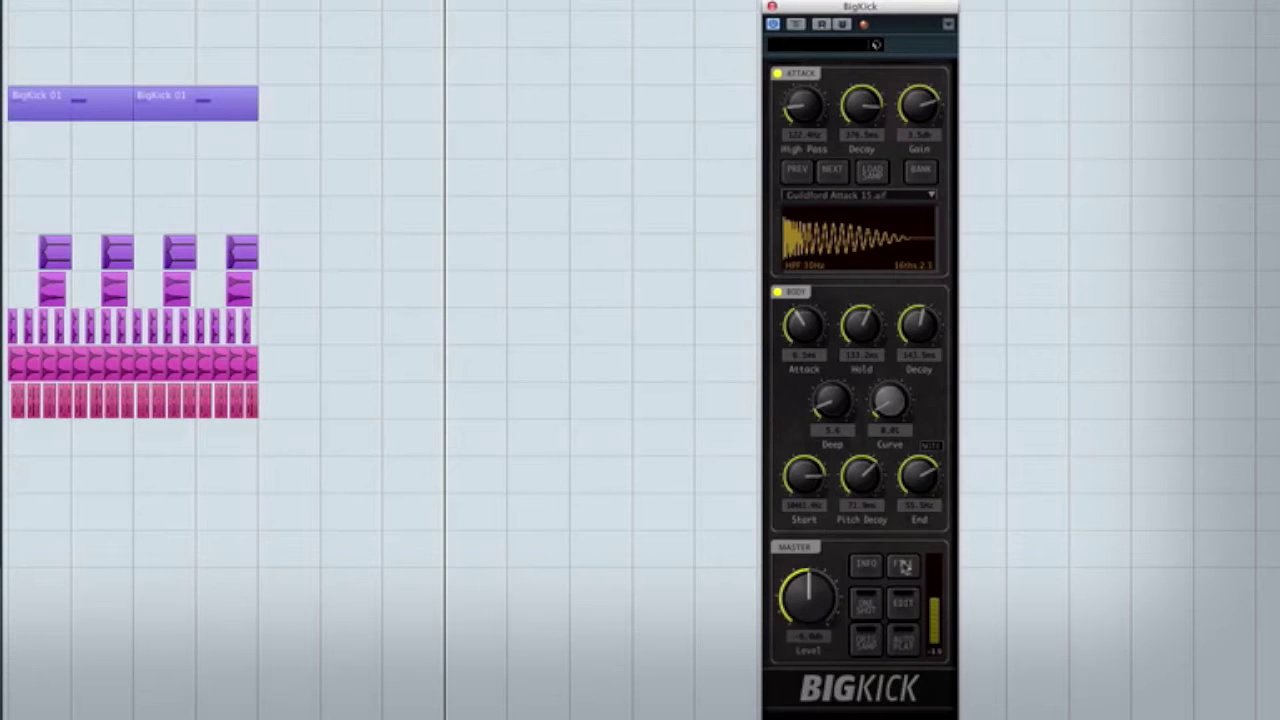
{"action": "left_click", "coordinate": [904, 565]}
{"action": "mouse_move", "coordinate": [935, 611]}
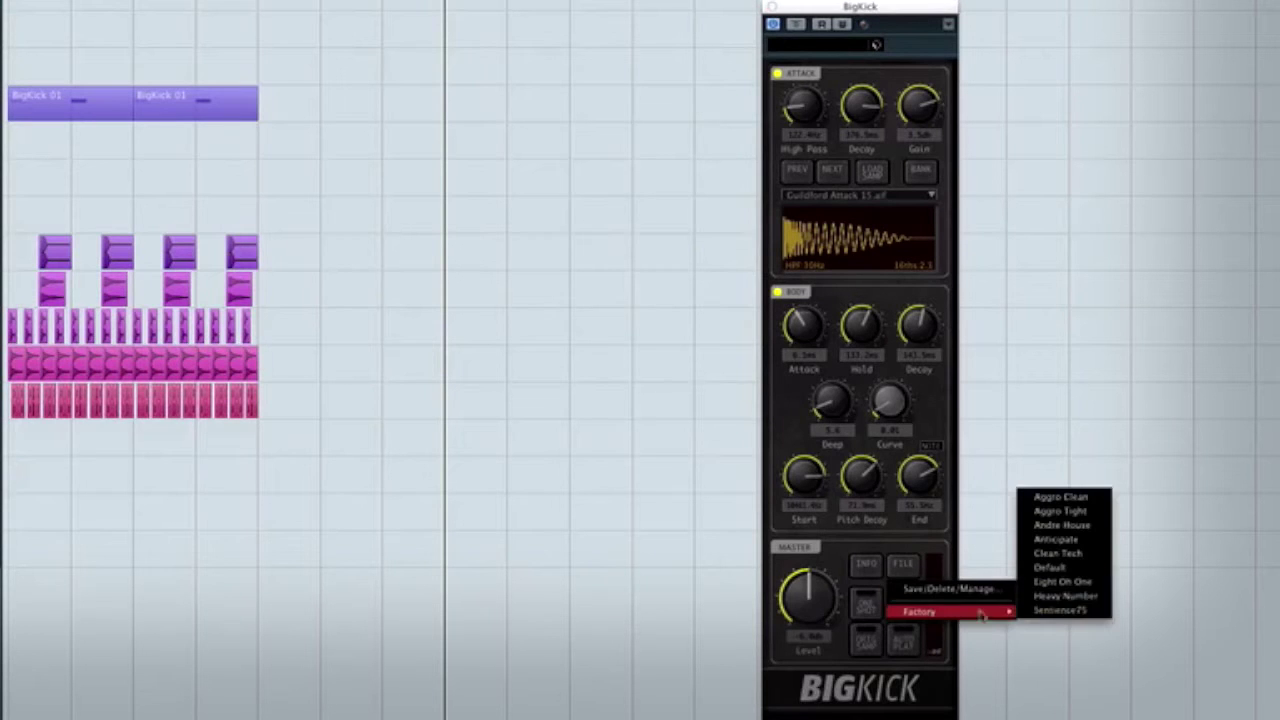
{"action": "left_click", "coordinate": [1088, 545]}
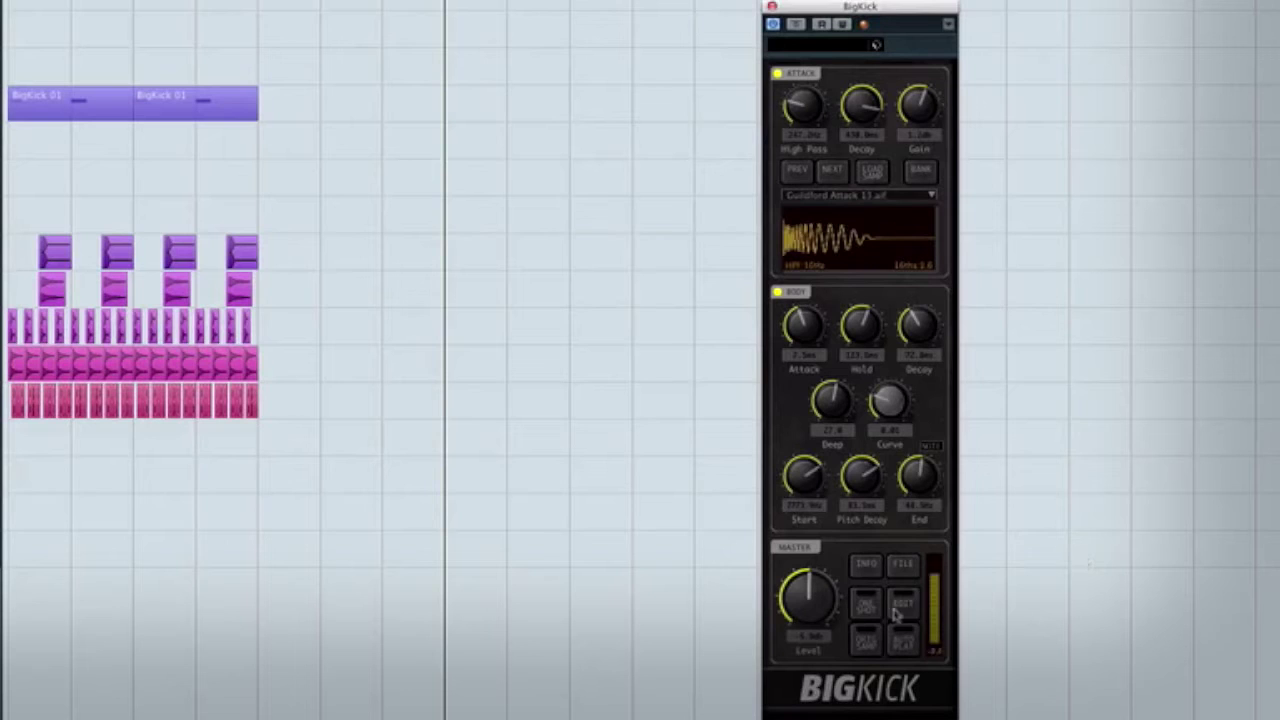
- Load the Default factory preset and lengthen the Body section's Decay to about 340 ms
{"action": "left_click", "coordinate": [904, 566]}
{"action": "mouse_move", "coordinate": [922, 610]}
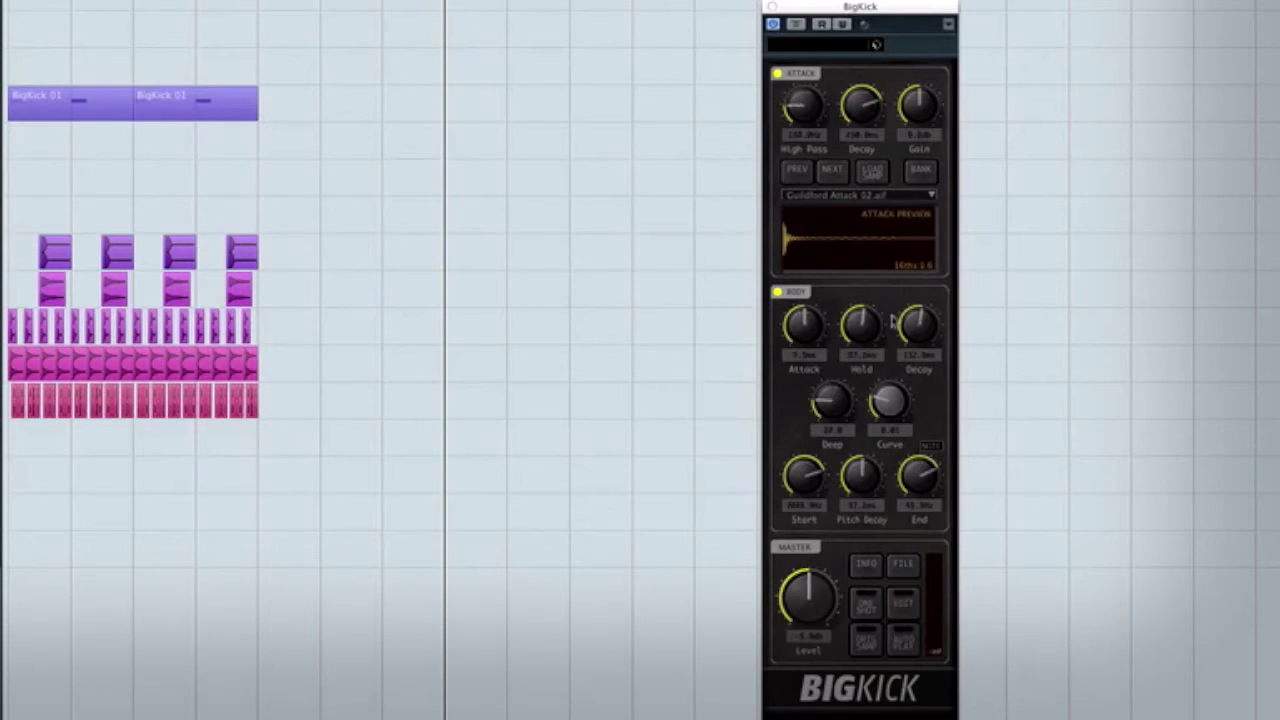
{"action": "left_click", "coordinate": [1084, 567]}
{"action": "left_click_drag", "start_coordinate": [935, 330], "coordinate": [934, 283]}
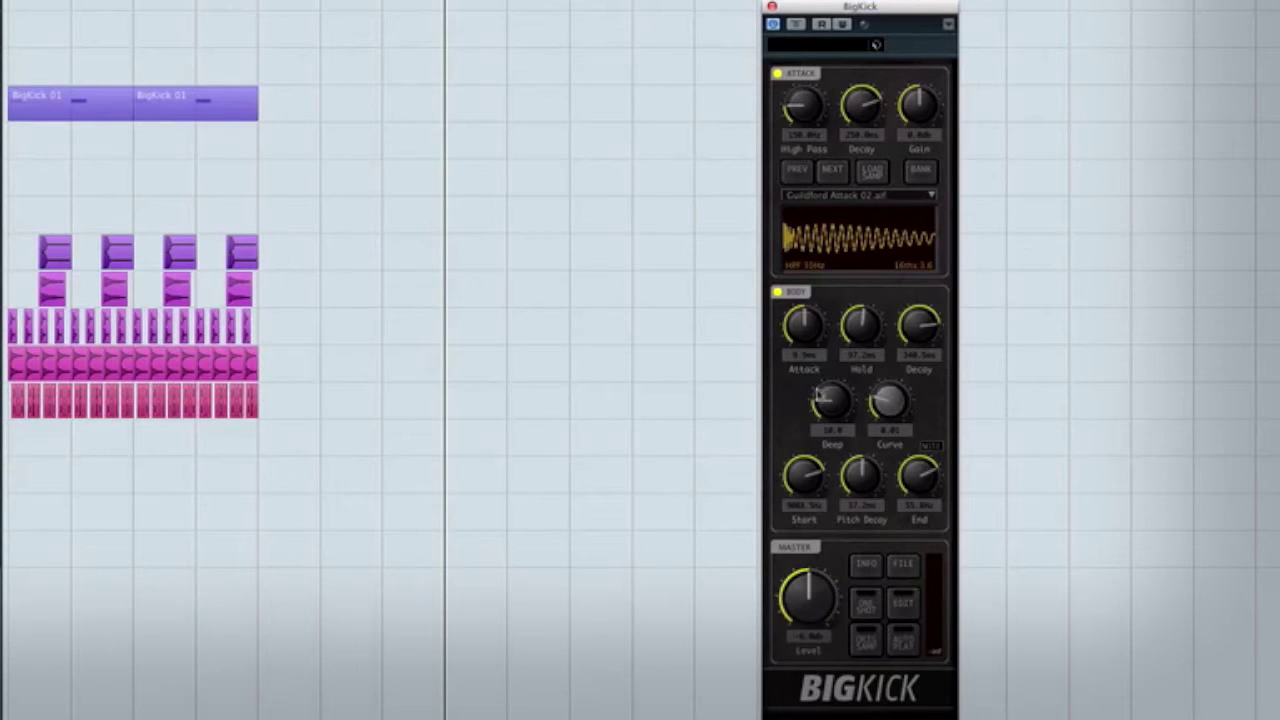
- Load Kick_1.wav from the Kicks folder as the attack sample and preview the resulting kick
{"action": "left_click", "coordinate": [873, 178]}
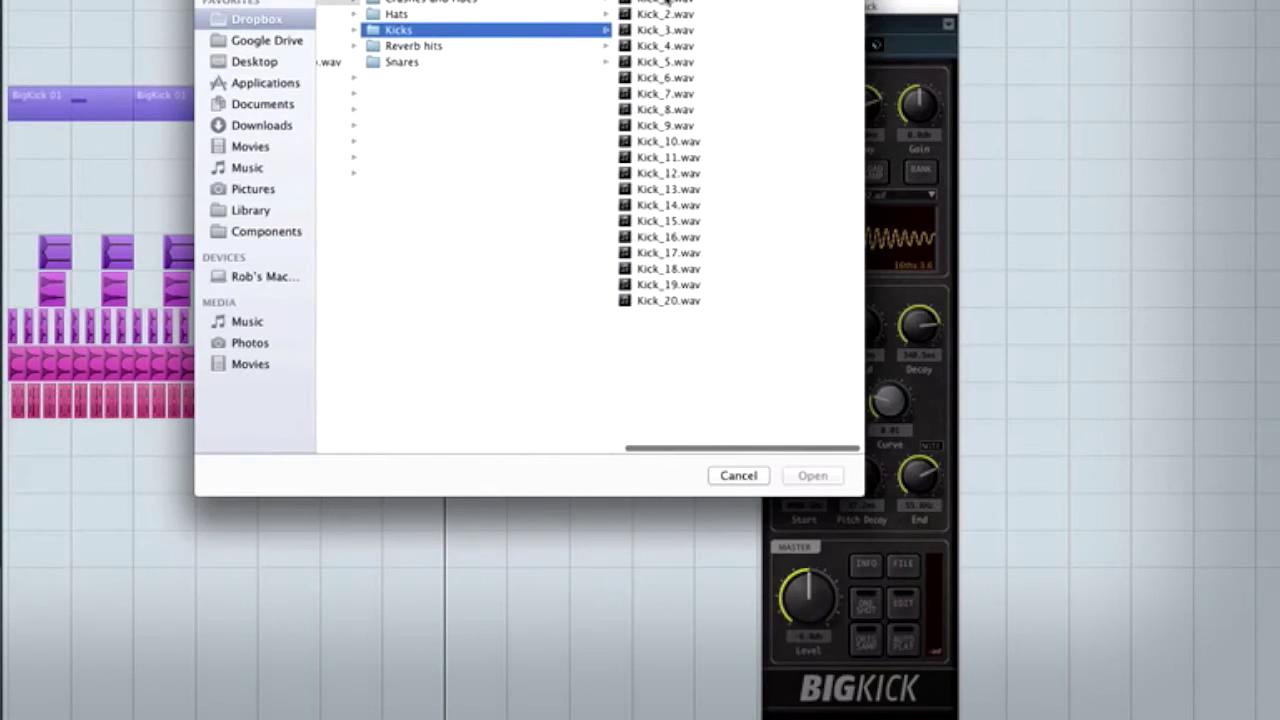
{"action": "left_click", "coordinate": [667, 3]}
{"action": "left_click", "coordinate": [810, 475]}
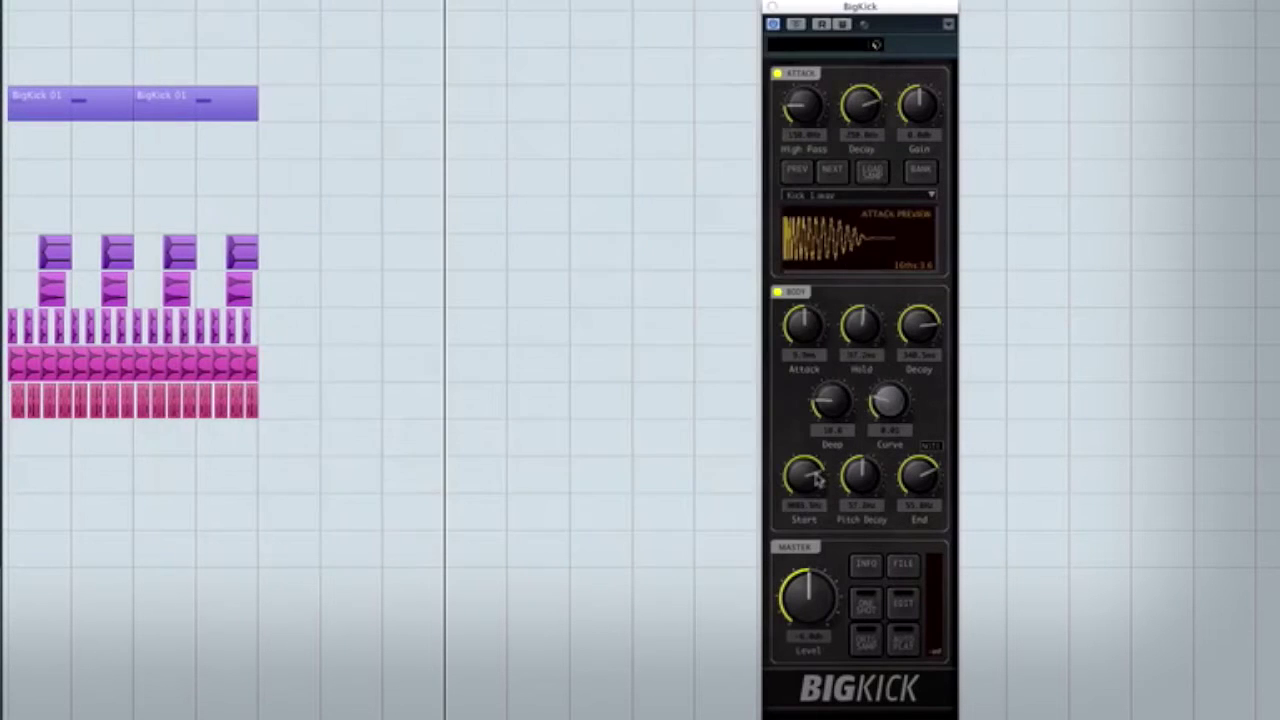
{"action": "left_click", "coordinate": [820, 245]}
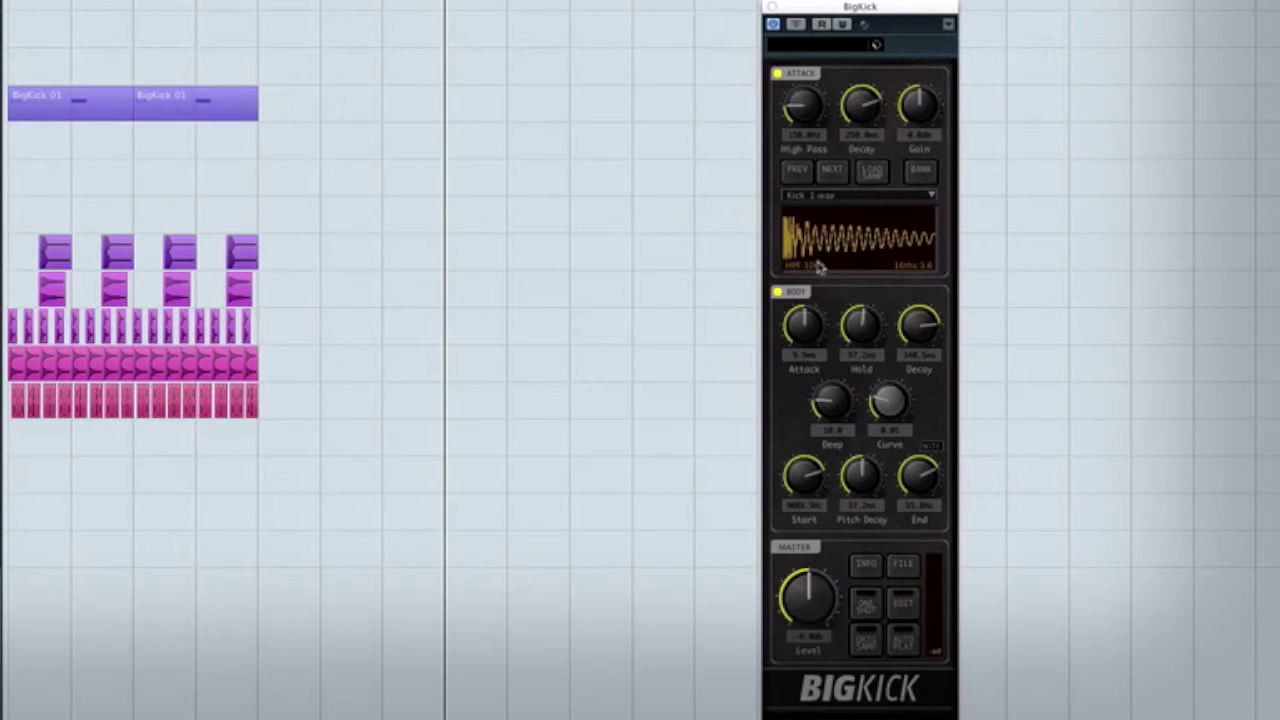
- Bypass the Body section to audition the attack sample alone, and re-enable the section
{"action": "left_click", "coordinate": [778, 292]}
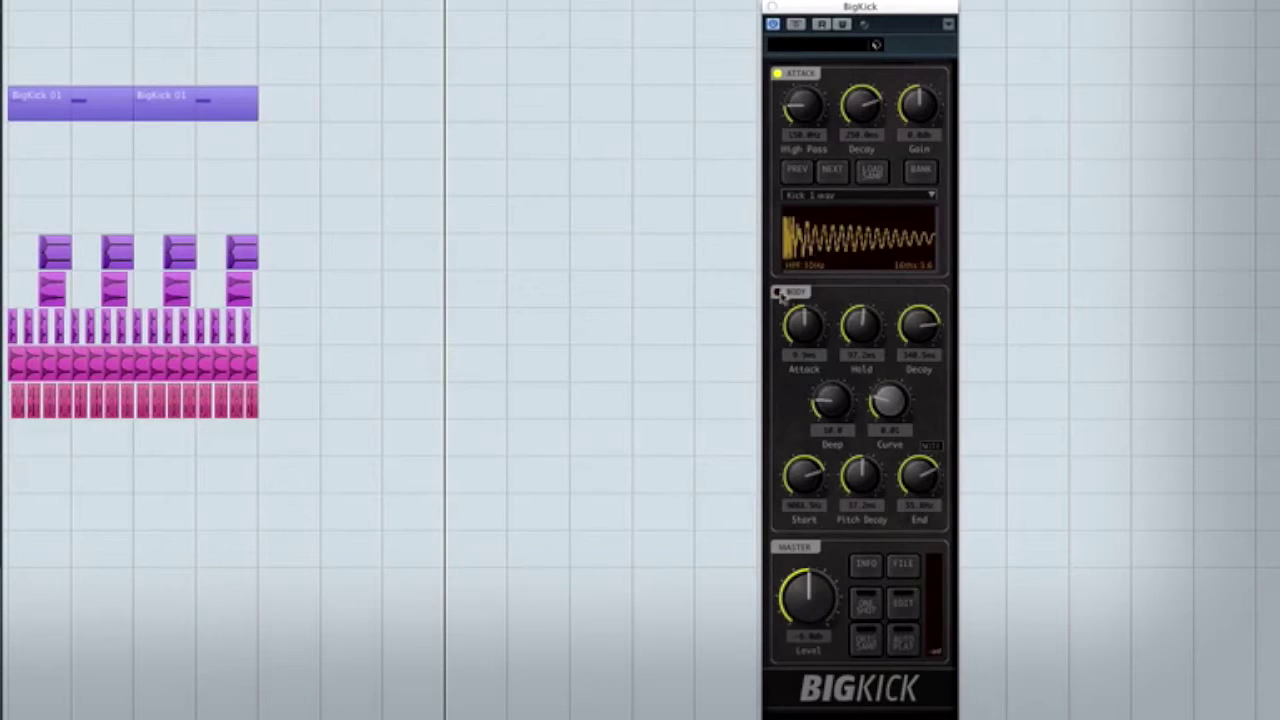
{"action": "left_click", "coordinate": [805, 250]}
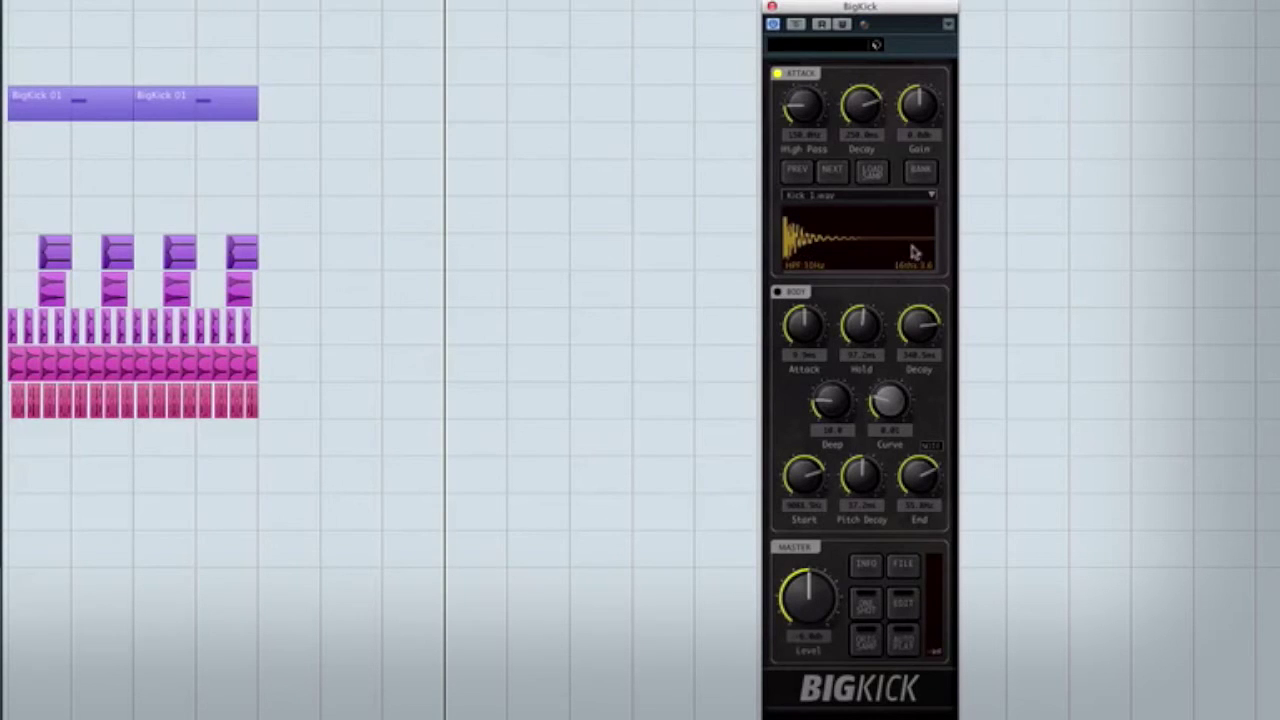
{"action": "left_click", "coordinate": [775, 292]}
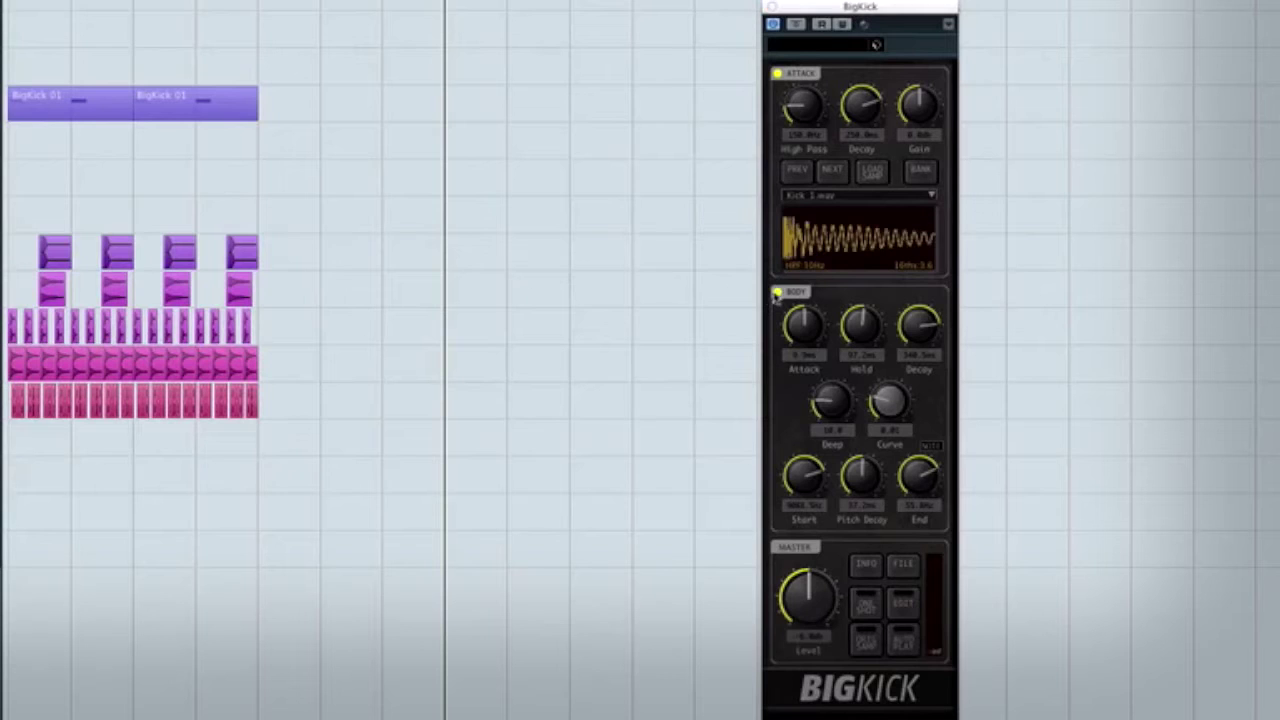
- Try different Body Decay lengths, ending at about 89 ms, and raise the End pitch to about 60 Hz
{"action": "left_click_drag", "start_coordinate": [922, 325], "coordinate": [925, 366]}
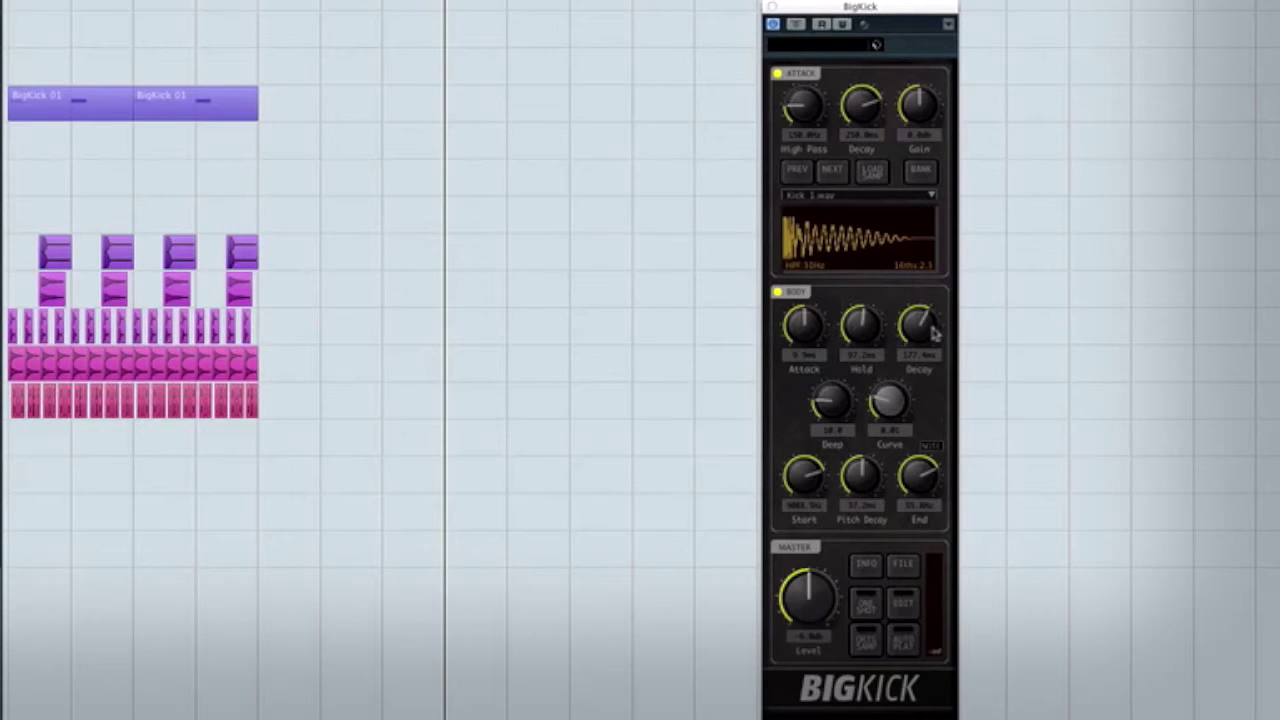
{"action": "left_click_drag", "start_coordinate": [934, 328], "coordinate": [945, 265]}
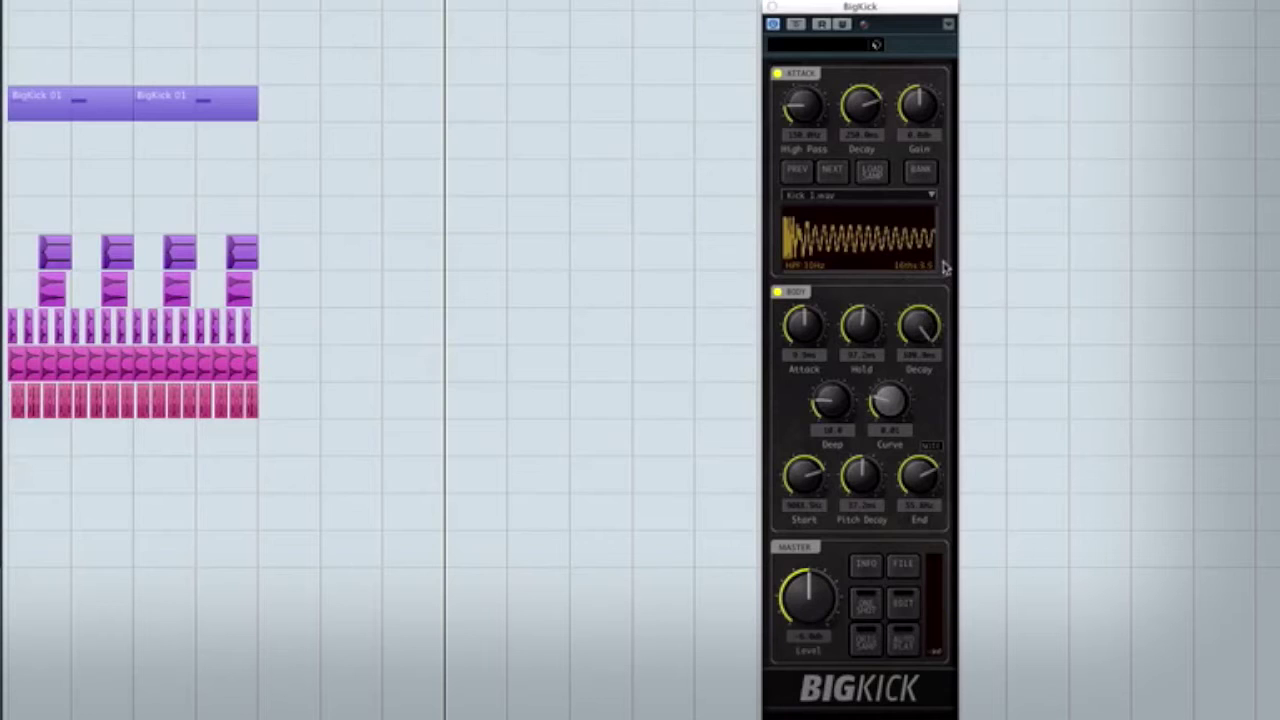
{"action": "left_click_drag", "start_coordinate": [928, 392], "coordinate": [929, 512]}
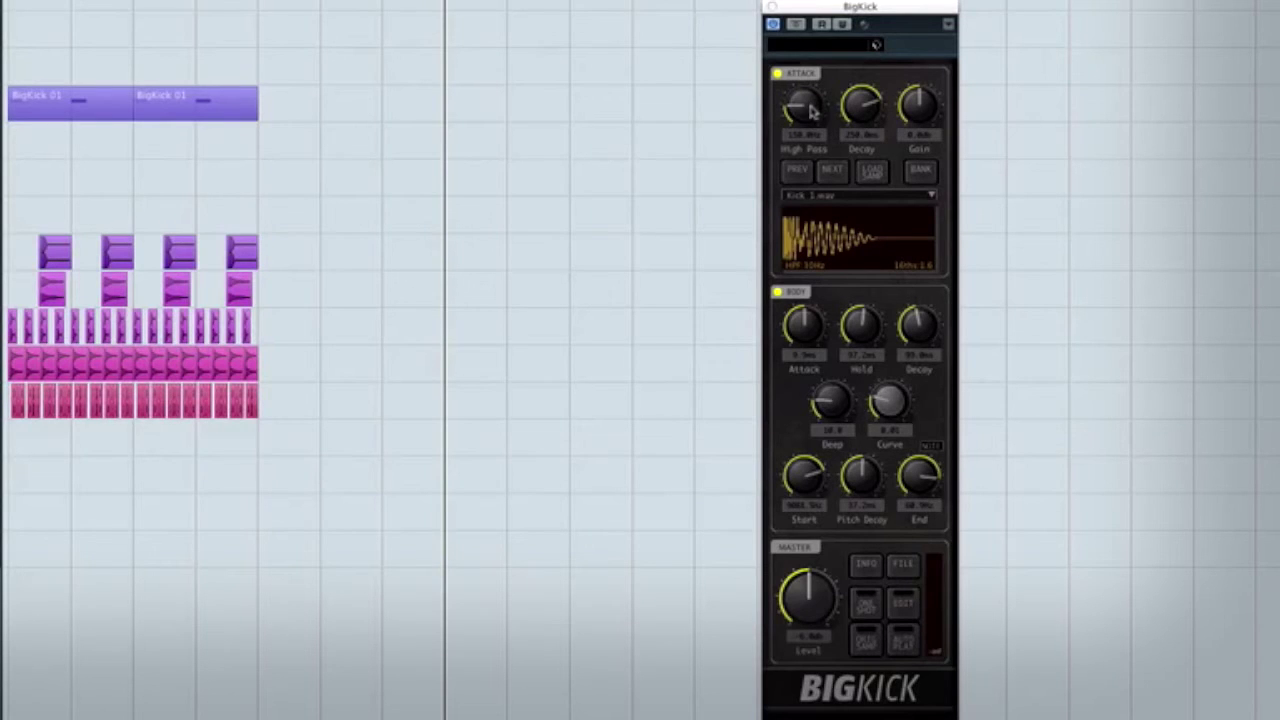
- Set the Attack section's High Pass to about 200 Hz, Decay to about 138 ms and Gain to about 0.6 dB
{"action": "left_click_drag", "start_coordinate": [803, 116], "coordinate": [808, 116]}
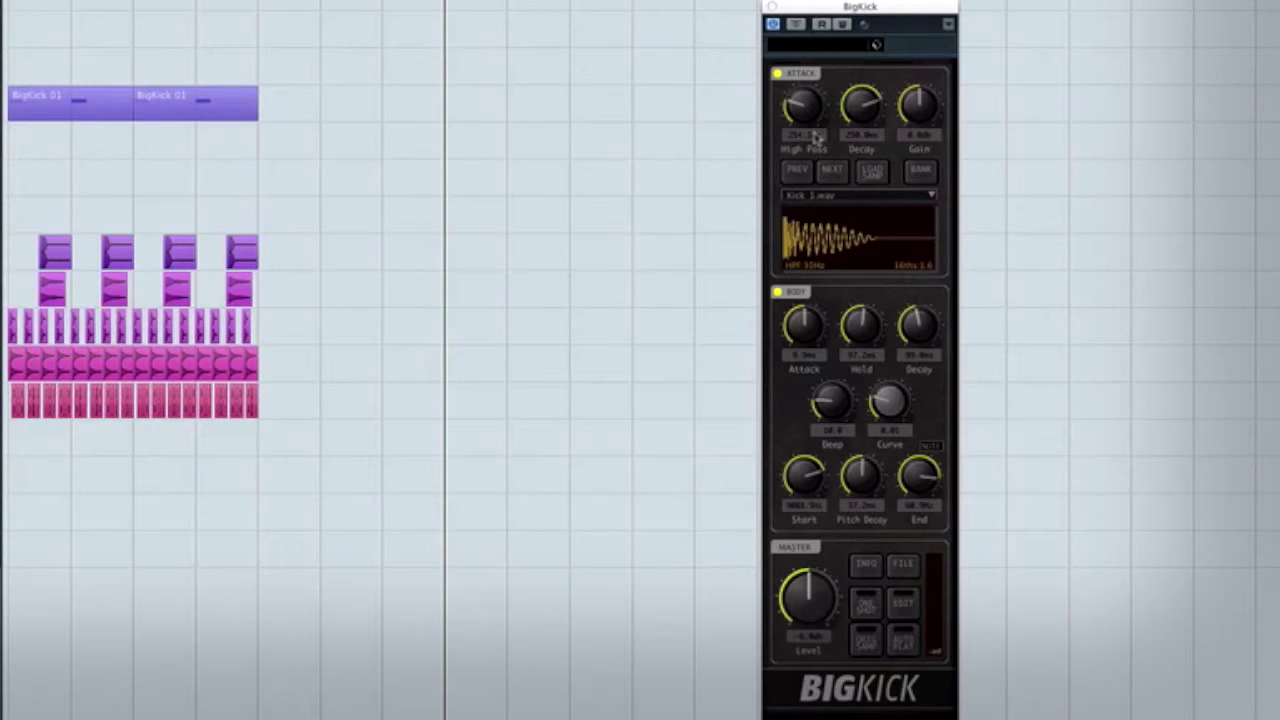
{"action": "left_click_drag", "start_coordinate": [803, 116], "coordinate": [930, 118]}
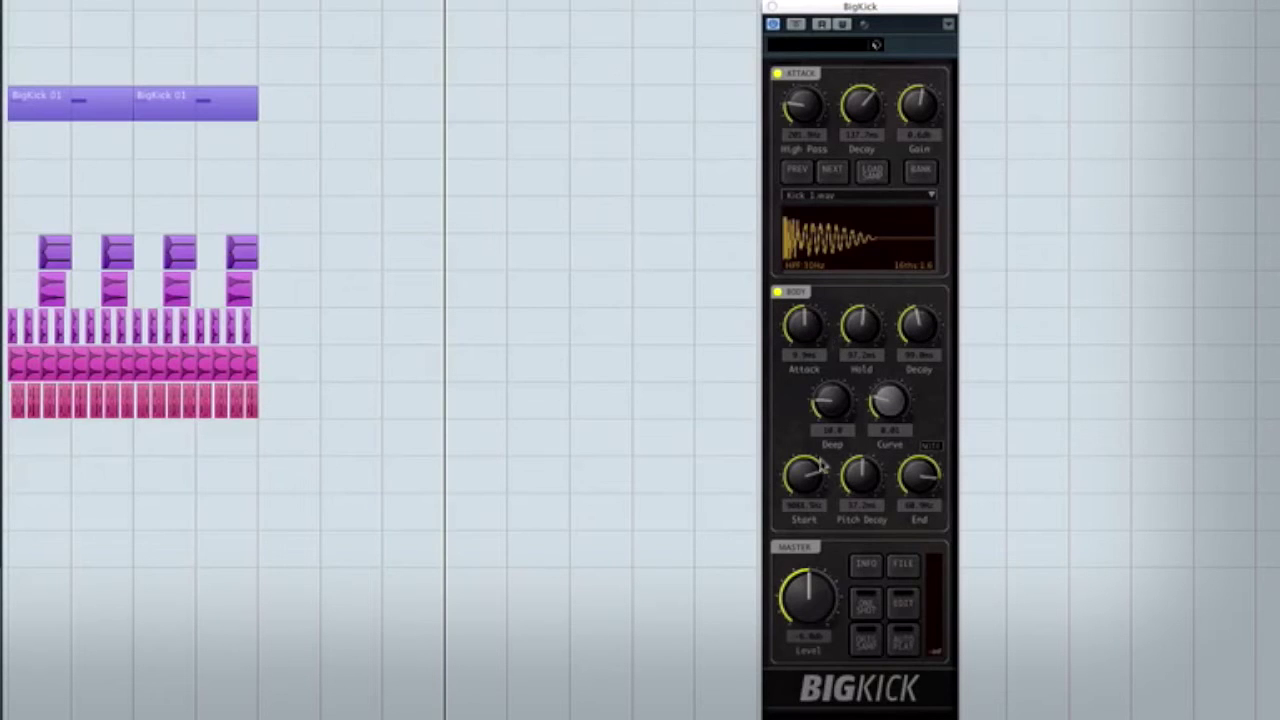
- Adjust the Body pitch envelope's Start frequency, set Pitch Decay to about 58 ms and End to about 60 Hz
{"action": "left_click_drag", "start_coordinate": [810, 477], "coordinate": [817, 476]}
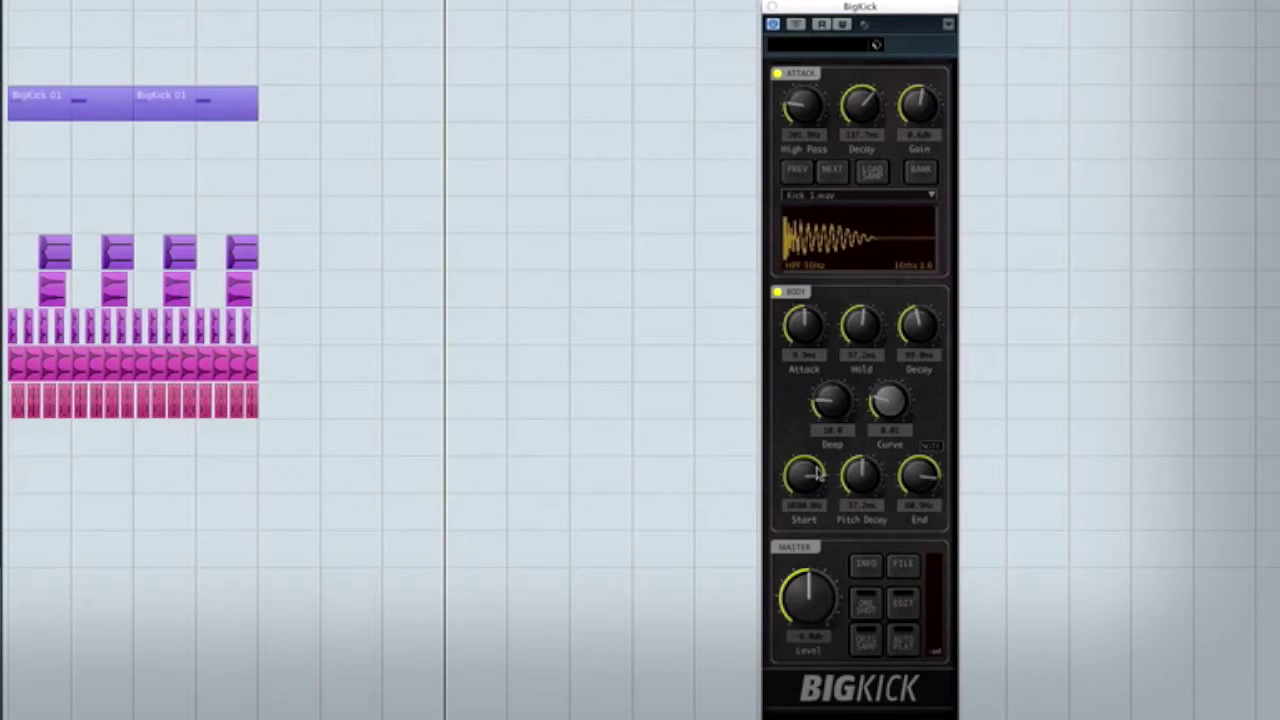
{"action": "left_click_drag", "start_coordinate": [818, 476], "coordinate": [821, 530]}
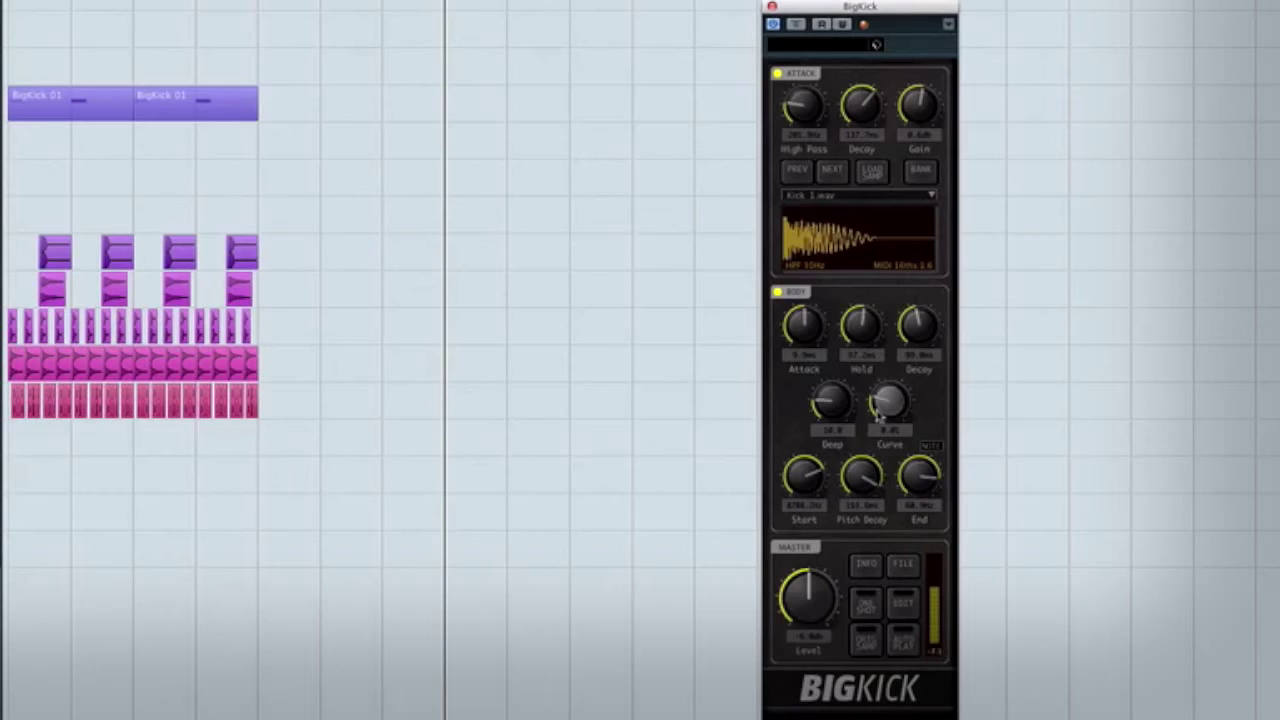
{"action": "left_click_drag", "start_coordinate": [862, 490], "coordinate": [882, 530]}
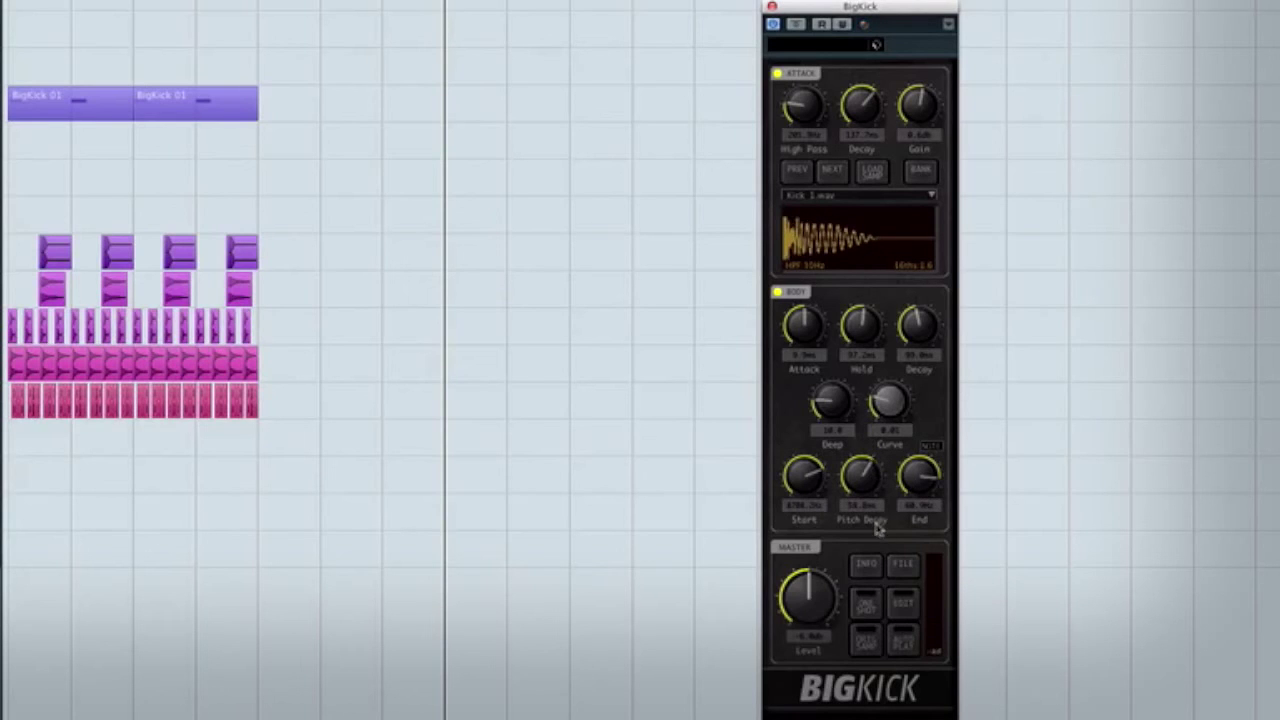
{"action": "left_click", "coordinate": [931, 503]}
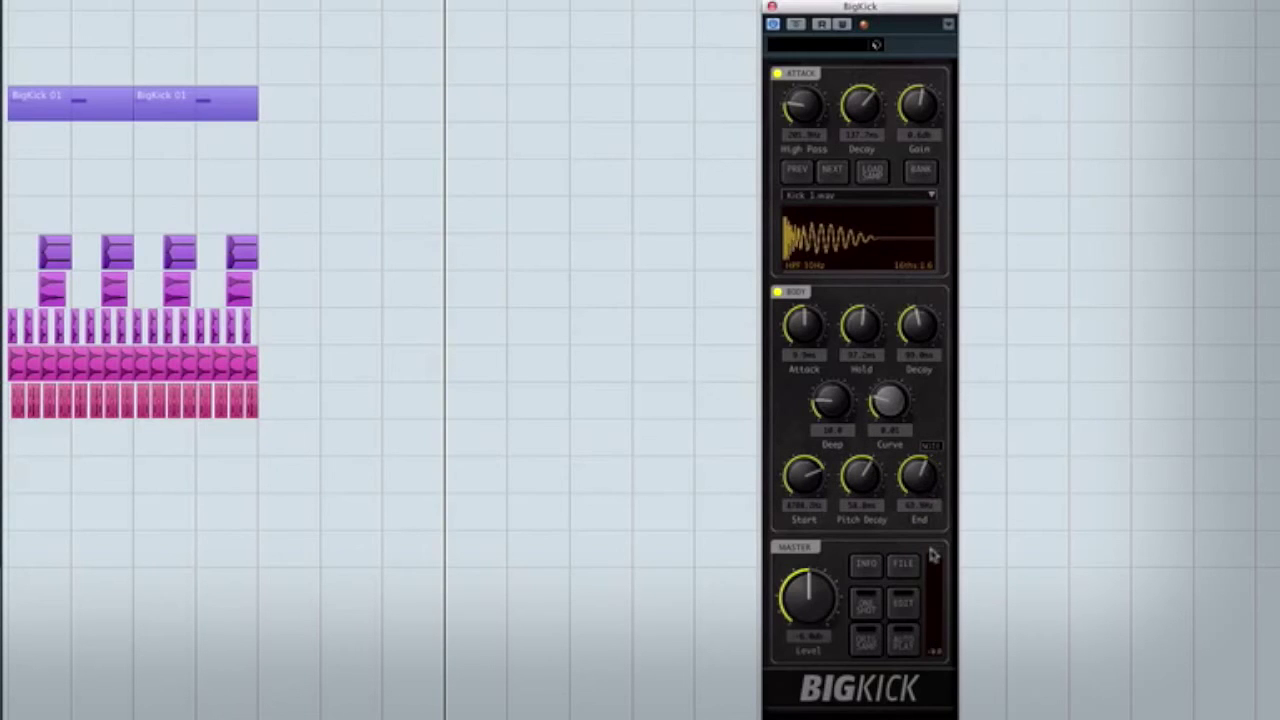
{"action": "left_click_drag", "start_coordinate": [932, 555], "coordinate": [925, 503]}
- Export the short-decay kick from the waveform display as an audio clip on Audio 01 at bar 3
{"action": "left_click_drag", "start_coordinate": [946, 340], "coordinate": [142, 40]}
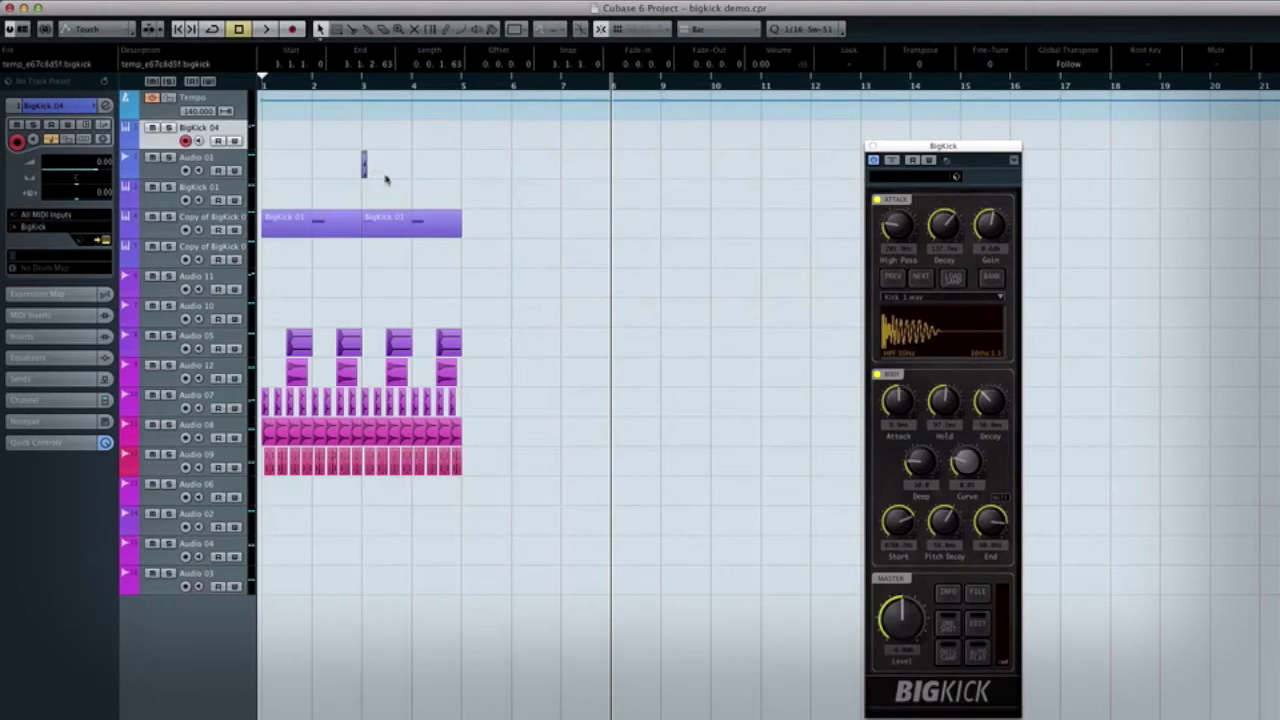
{"action": "left_click_drag", "start_coordinate": [367, 90], "coordinate": [366, 138]}
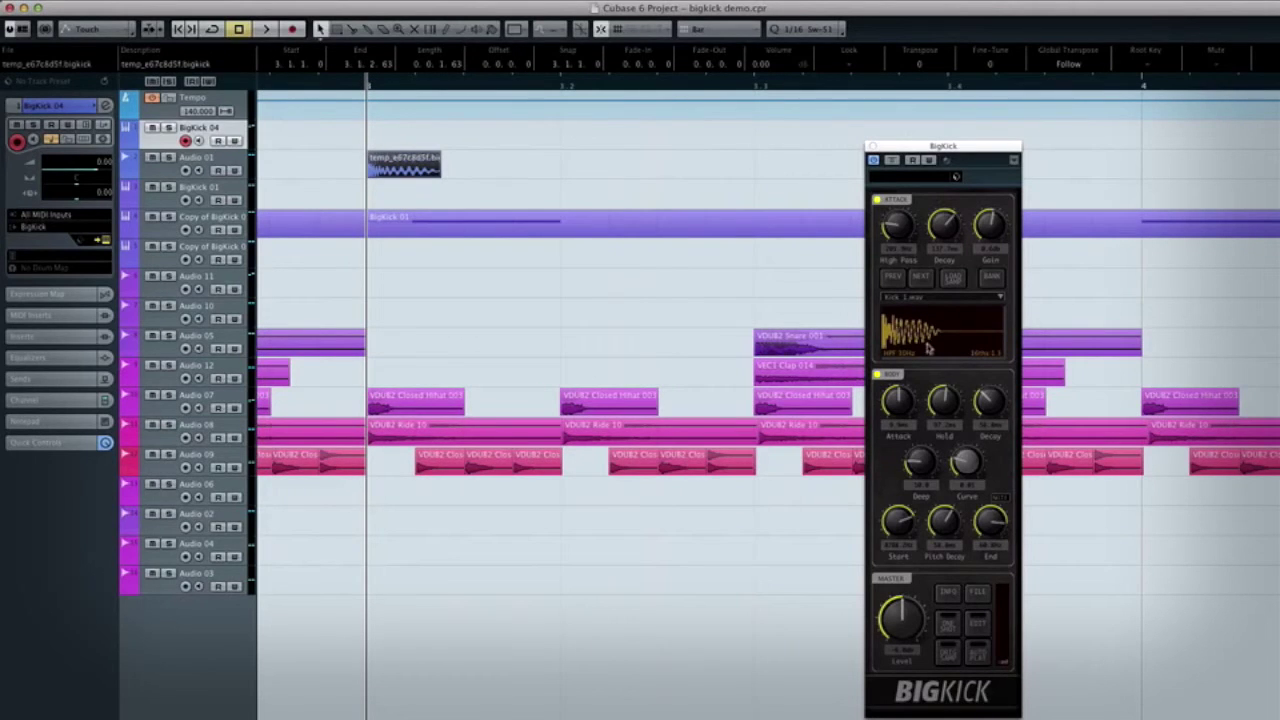
- Lengthen the Body Decay, raise the Attack Gain to about 3.5 dB and export this kick to Audio 01 at bar 3
{"action": "left_click_drag", "start_coordinate": [990, 387], "coordinate": [999, 355]}
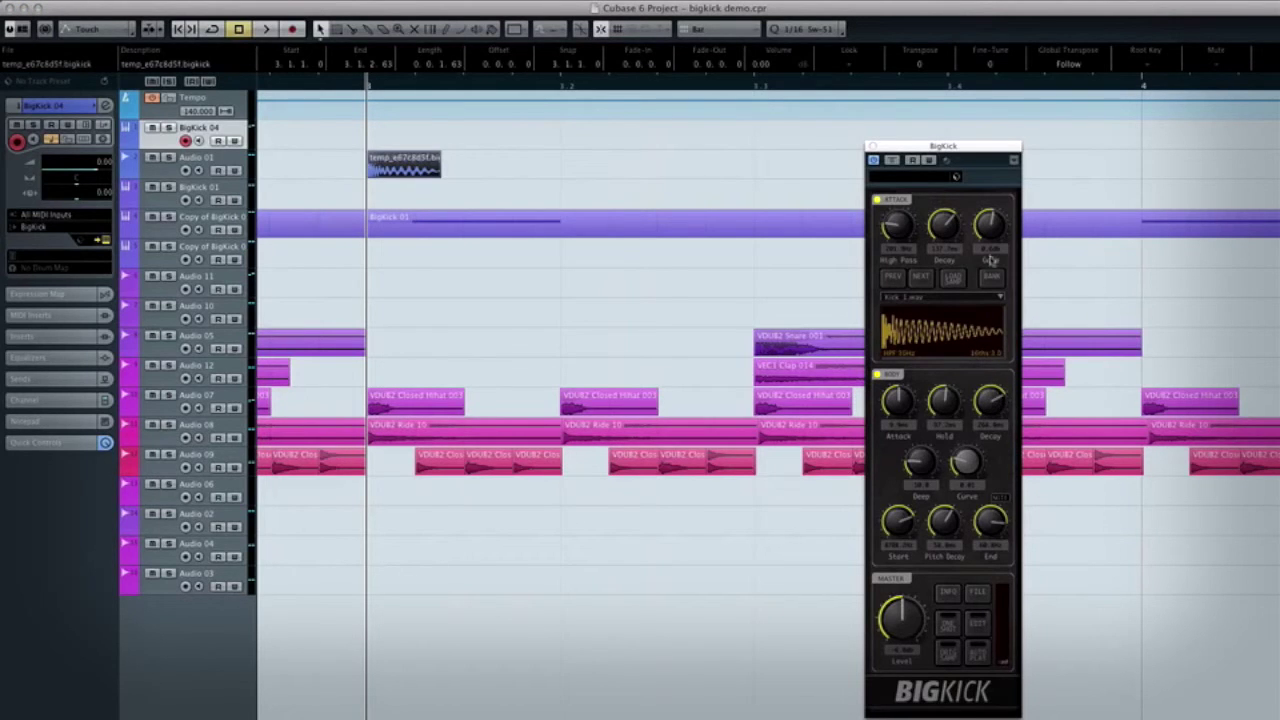
{"action": "left_click_drag", "start_coordinate": [940, 345], "coordinate": [573, 174]}
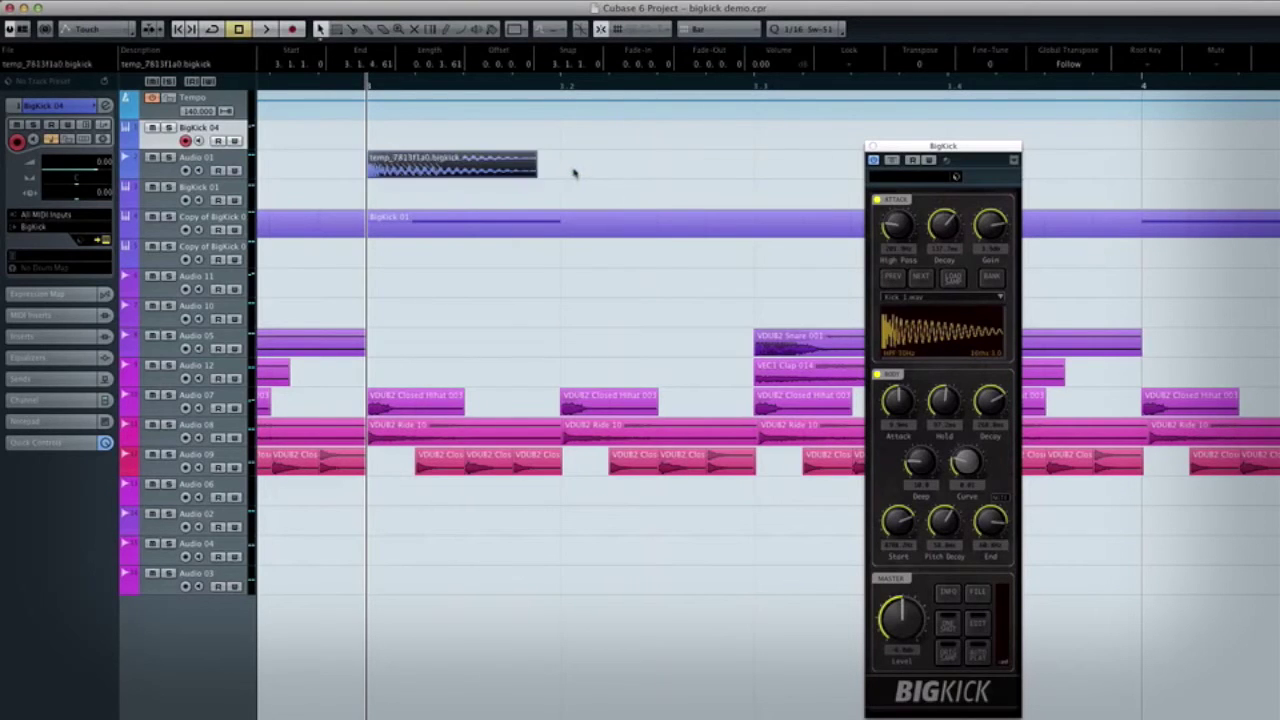
- Set the grid type to Use Quantize and move the longer kick clip on Audio 01 to about 3.2.2
{"action": "left_click", "coordinate": [722, 30]}
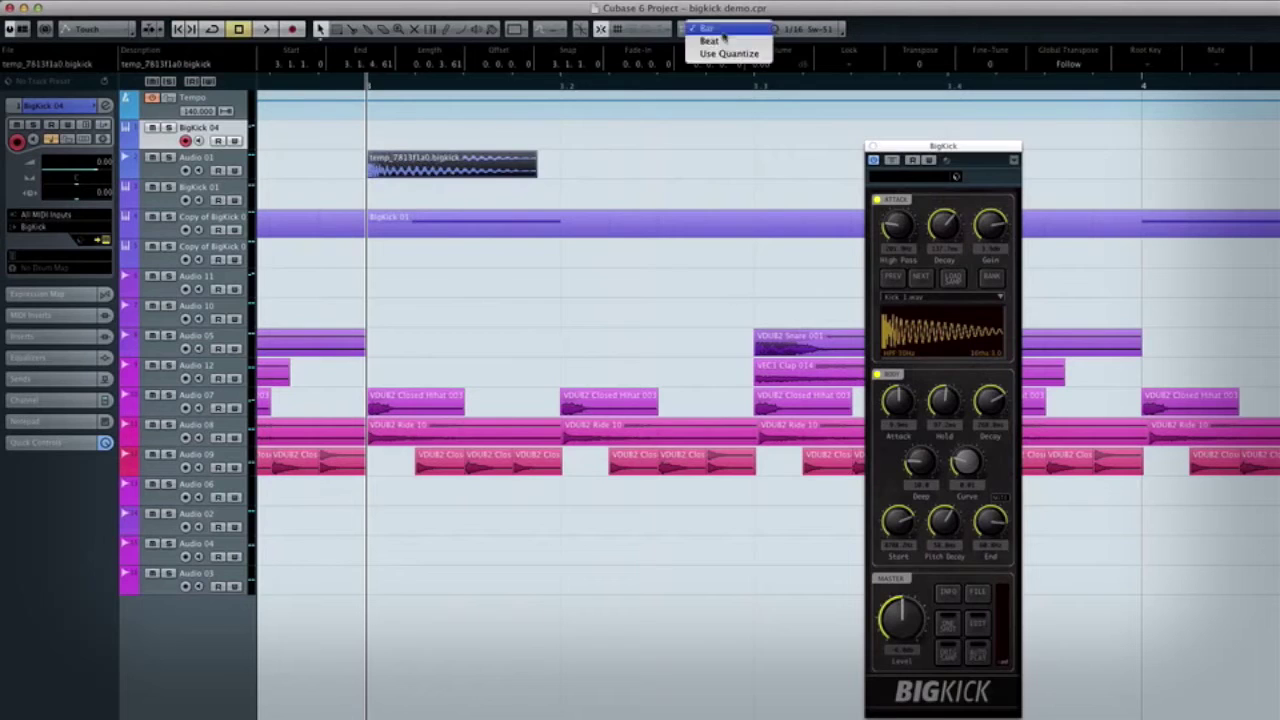
{"action": "left_click", "coordinate": [732, 53]}
{"action": "left_click_drag", "start_coordinate": [408, 168], "coordinate": [650, 181]}
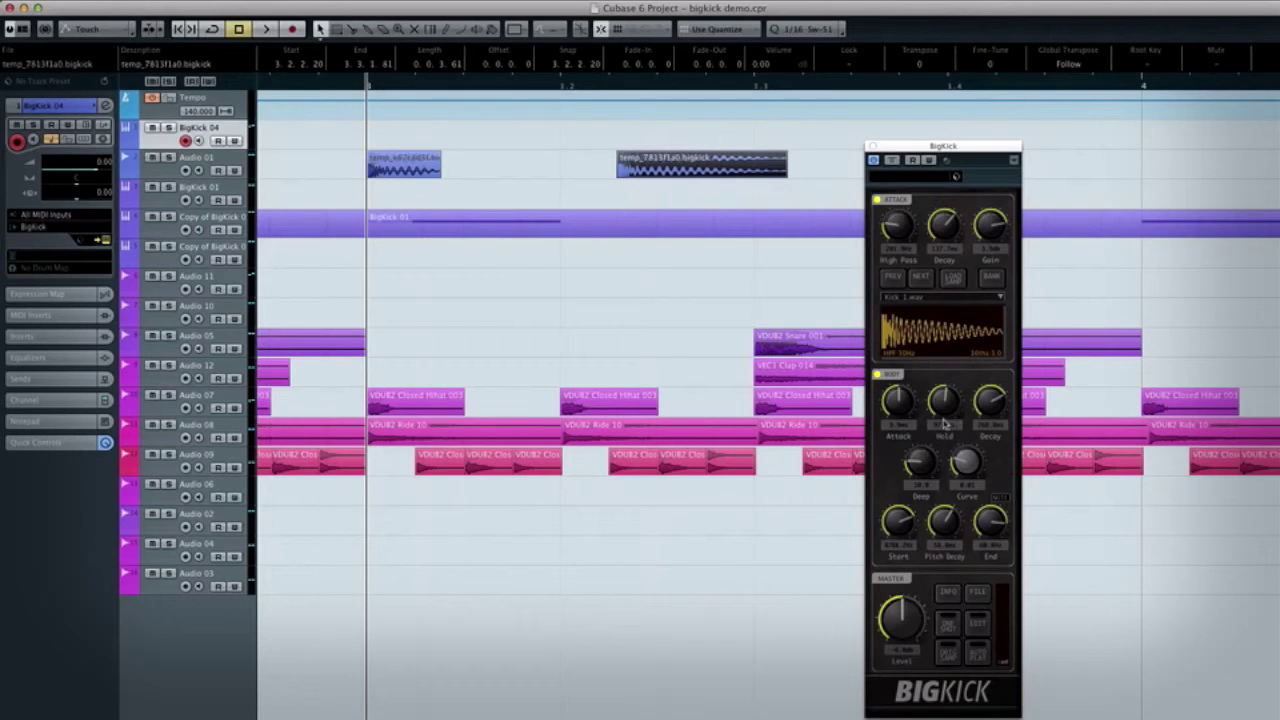
- Select both exported kick clips on Audio 01 and delete them
{"action": "left_click_drag", "start_coordinate": [670, 193], "coordinate": [385, 172]}
{"action": "key", "text": "Delete"}
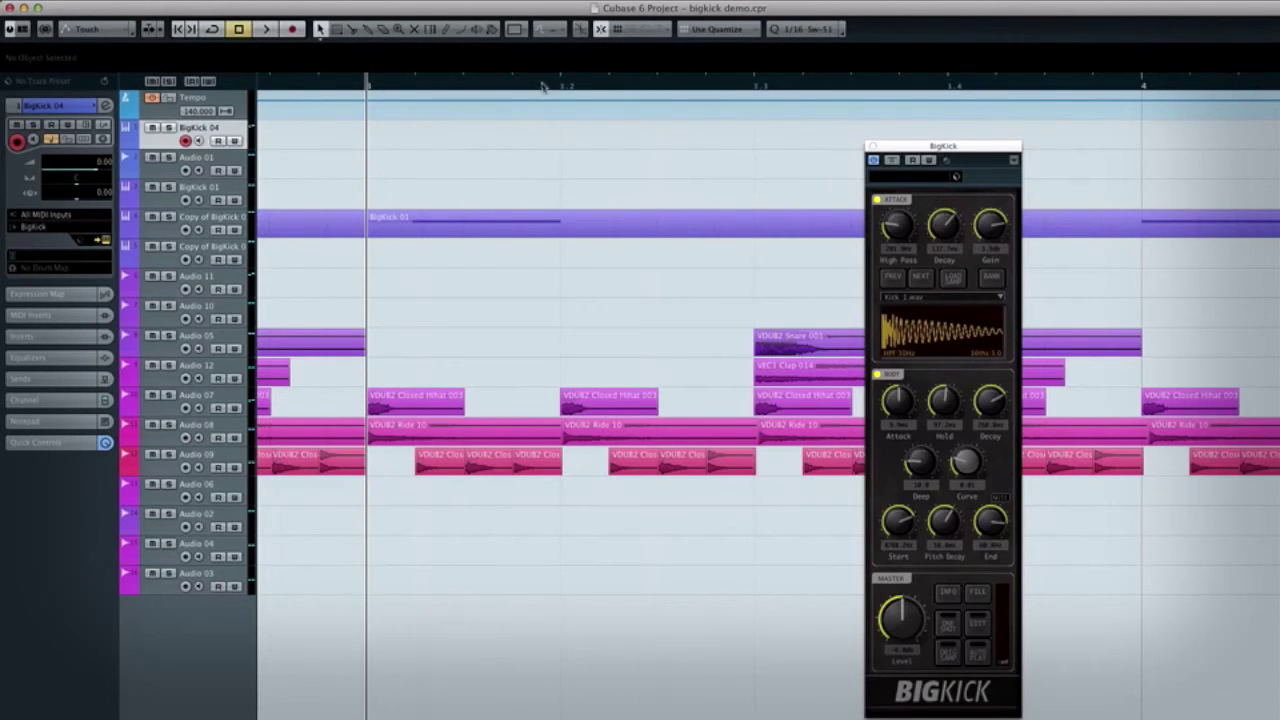
- Tune the kick by lowering the Body End pitch to about 55 Hz and adjusting the Start frequency
{"action": "left_click", "coordinate": [542, 72]}
{"action": "left_click_drag", "start_coordinate": [542, 72], "coordinate": [528, 66]}
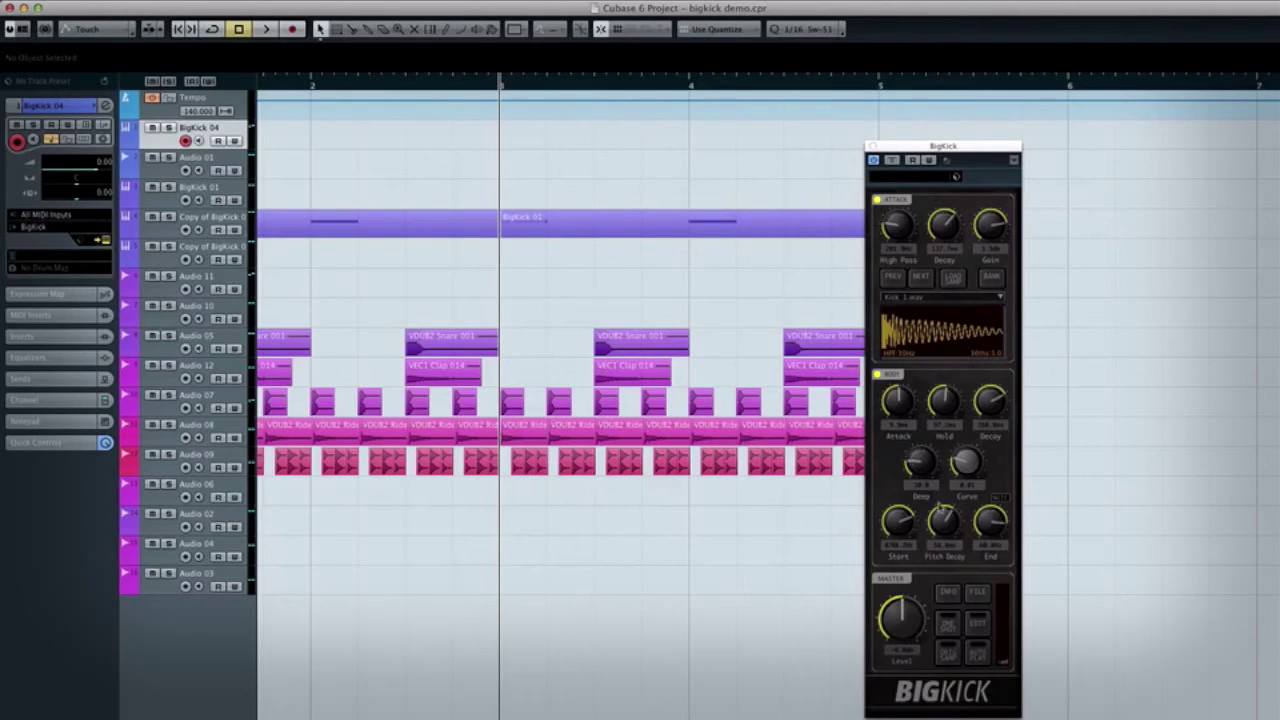
{"action": "left_click_drag", "start_coordinate": [990, 520], "coordinate": [997, 565]}
{"action": "left_click_drag", "start_coordinate": [907, 532], "coordinate": [906, 540]}
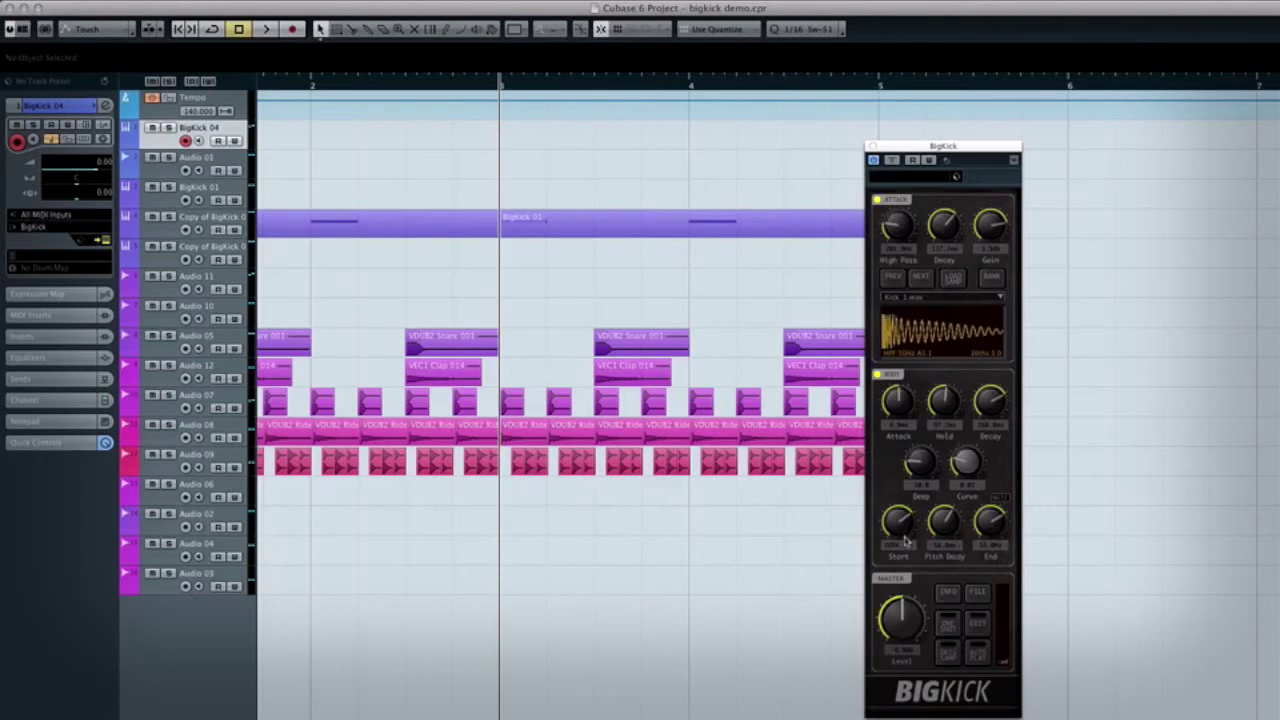
- Play the whole drum loop from bar 1 to hear it, and stop playback
{"action": "left_click_drag", "start_coordinate": [668, 87], "coordinate": [677, 63]}
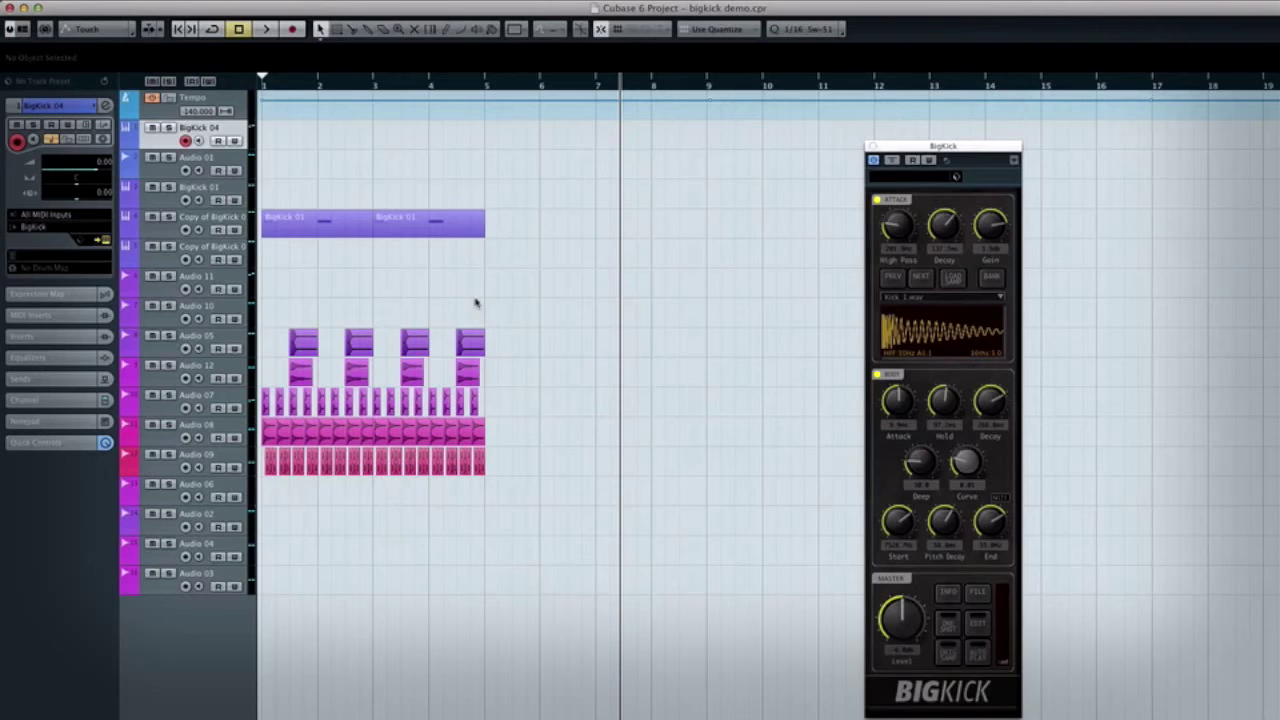
{"action": "left_click", "coordinate": [295, 88]}
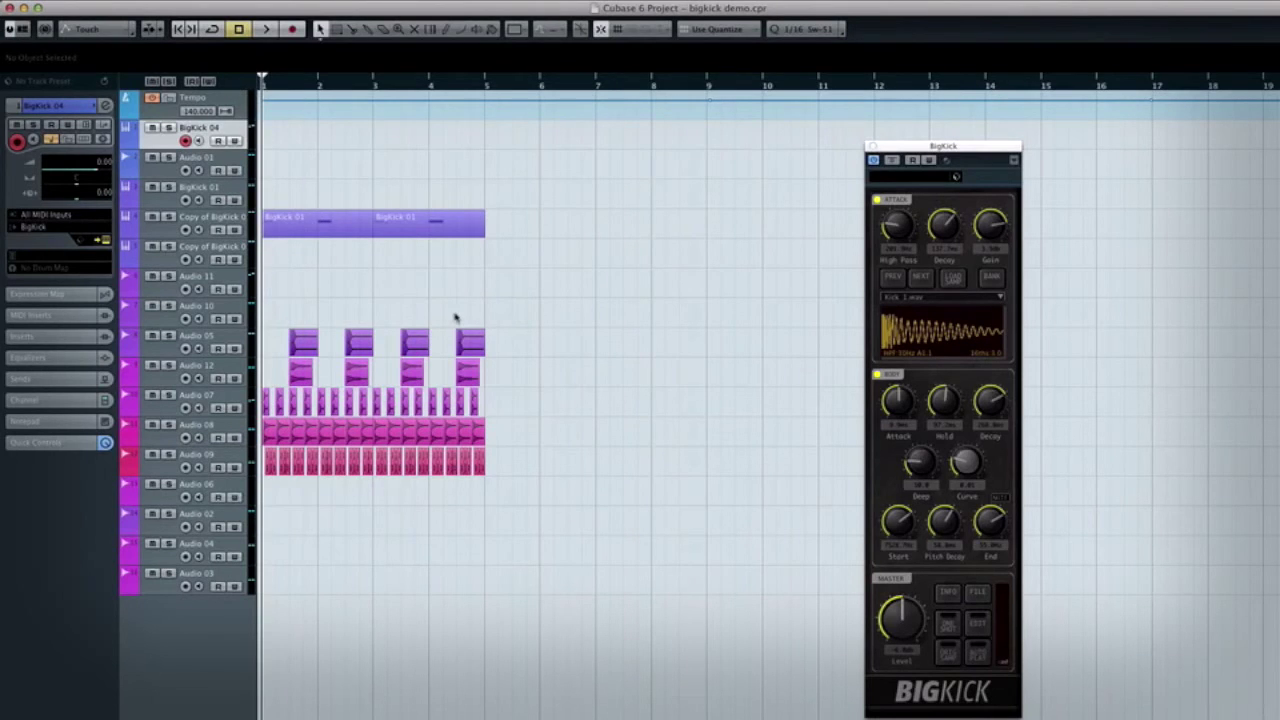
{"action": "key", "text": "space"}
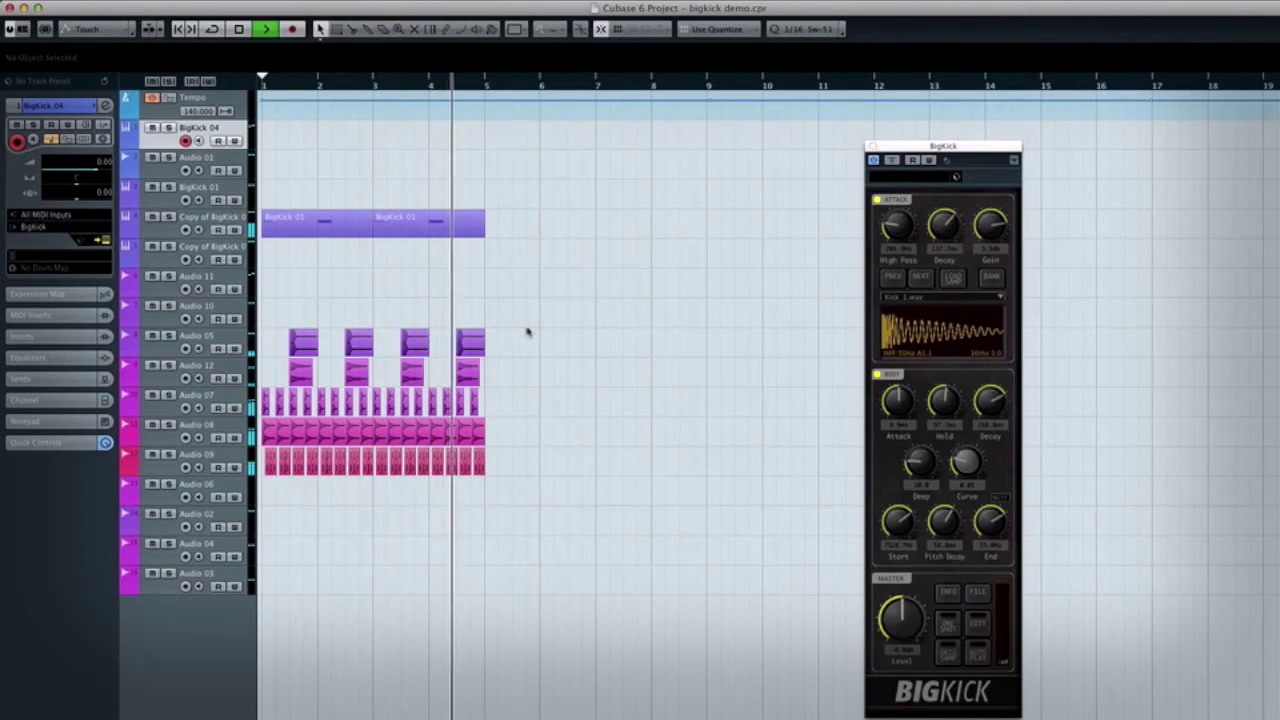
{"action": "key", "text": "space"}
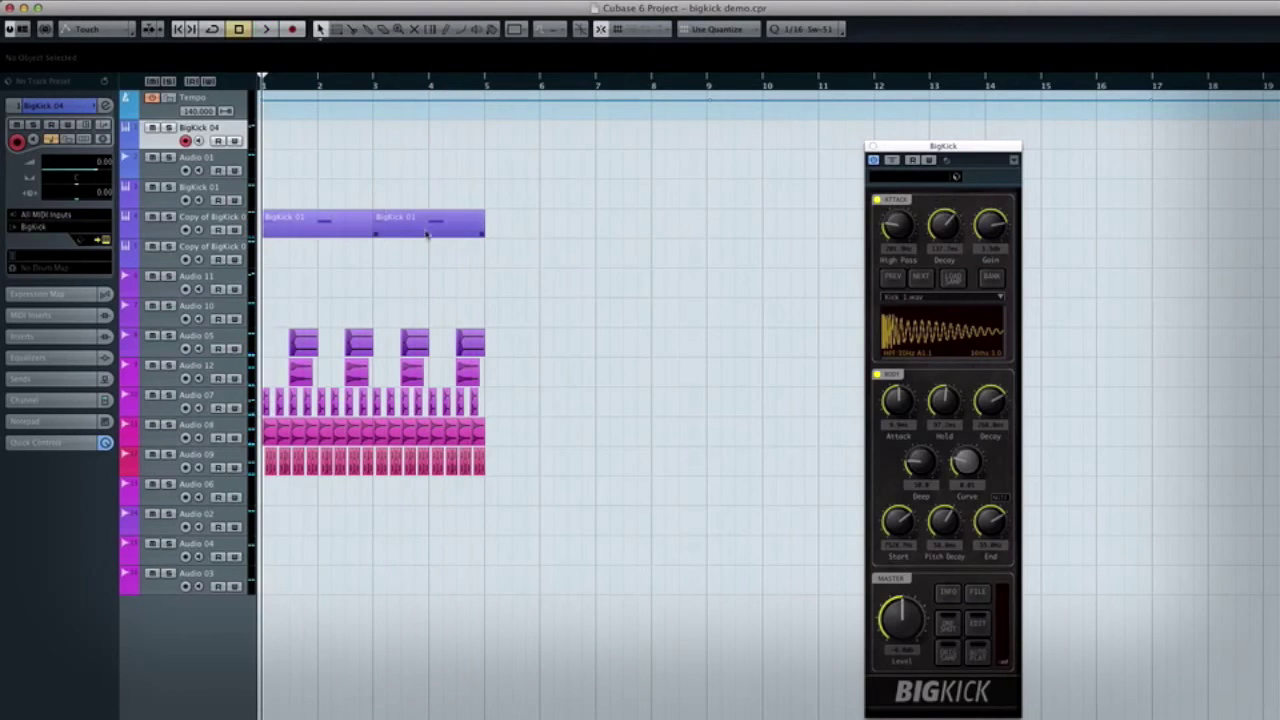
- Close the open BigKick window and place the playhead at bar 25, where the BigKick 01 loop starts
{"action": "left_click_drag", "start_coordinate": [463, 90], "coordinate": [462, 78]}
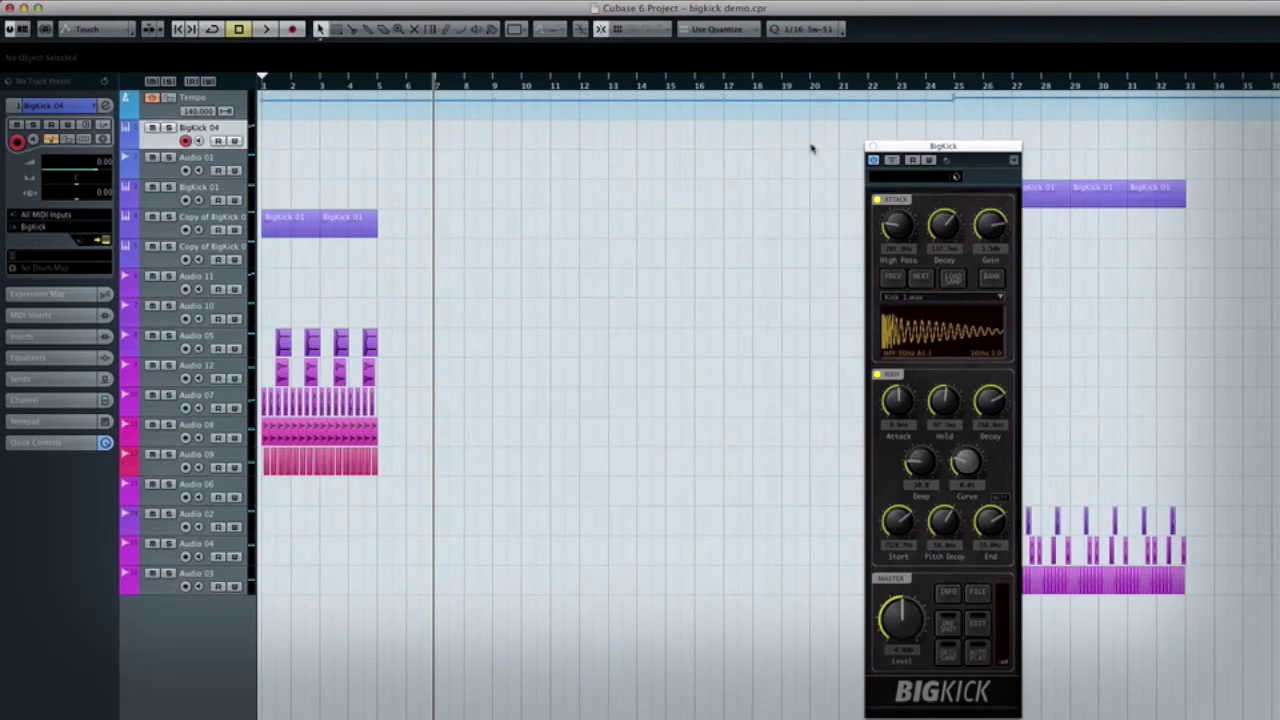
{"action": "left_click_drag", "start_coordinate": [607, 90], "coordinate": [607, 80]}
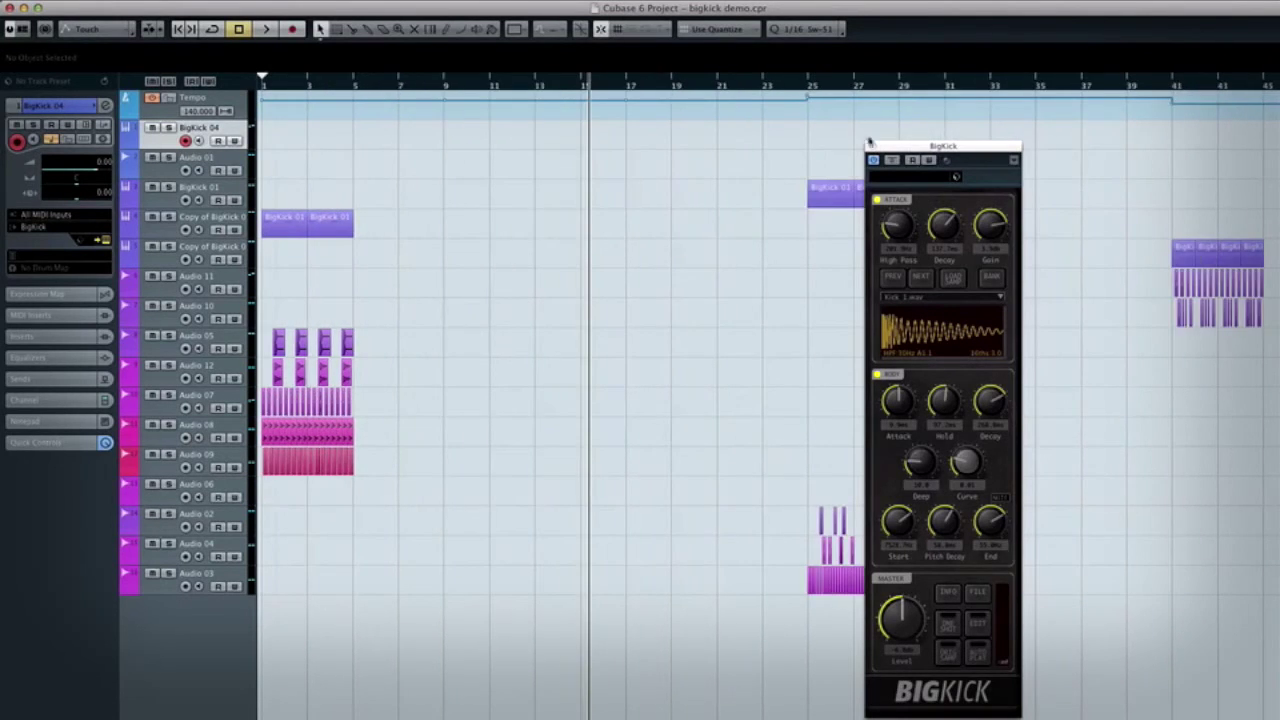
{"action": "left_click", "coordinate": [871, 146]}
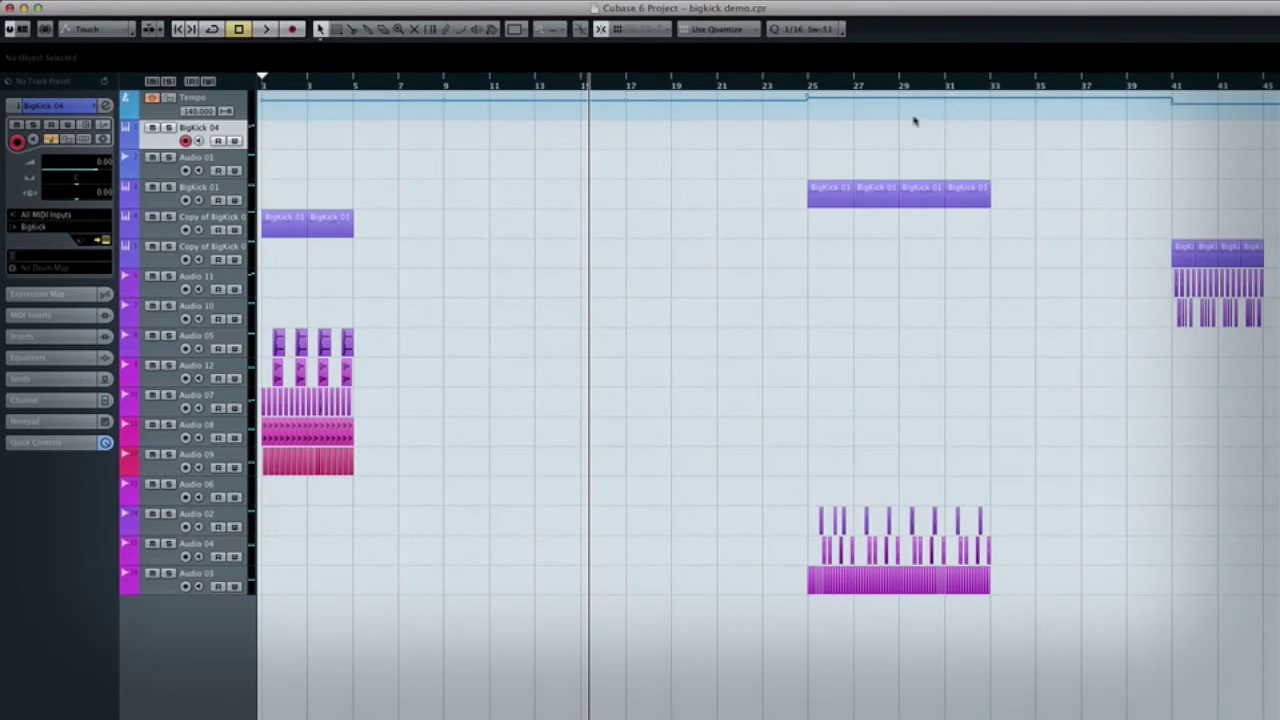
{"action": "left_click_drag", "start_coordinate": [861, 83], "coordinate": [866, 100]}
{"action": "left_click", "coordinate": [733, 85]}
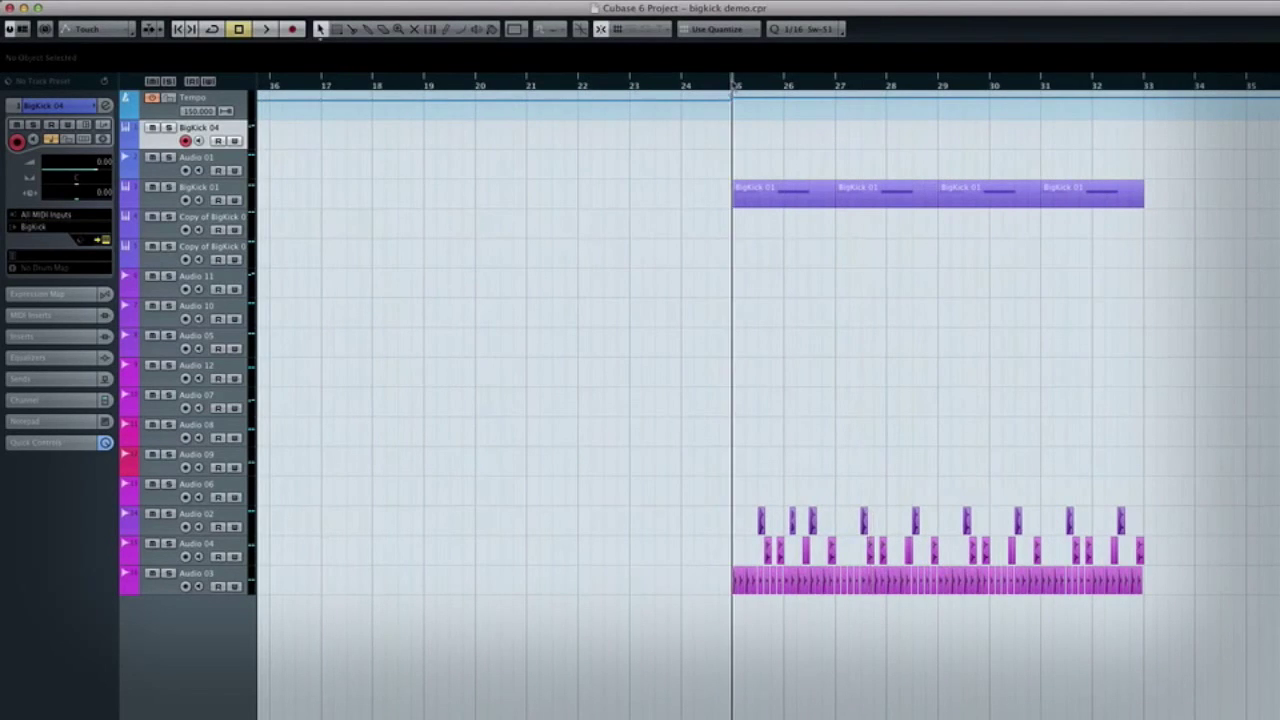
- Open the BigKick instrument of the BigKick 01 track, play its loop from bar 25, and stop playback
{"action": "left_click", "coordinate": [232, 189]}
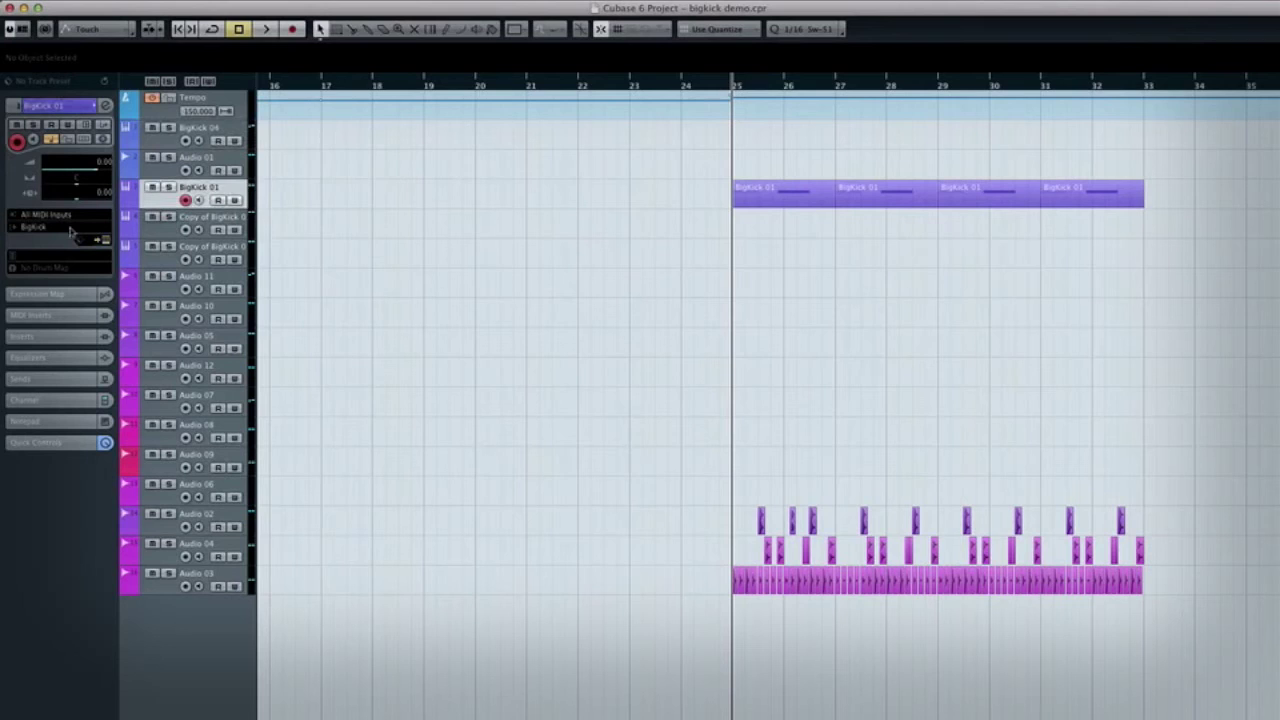
{"action": "left_click", "coordinate": [105, 240]}
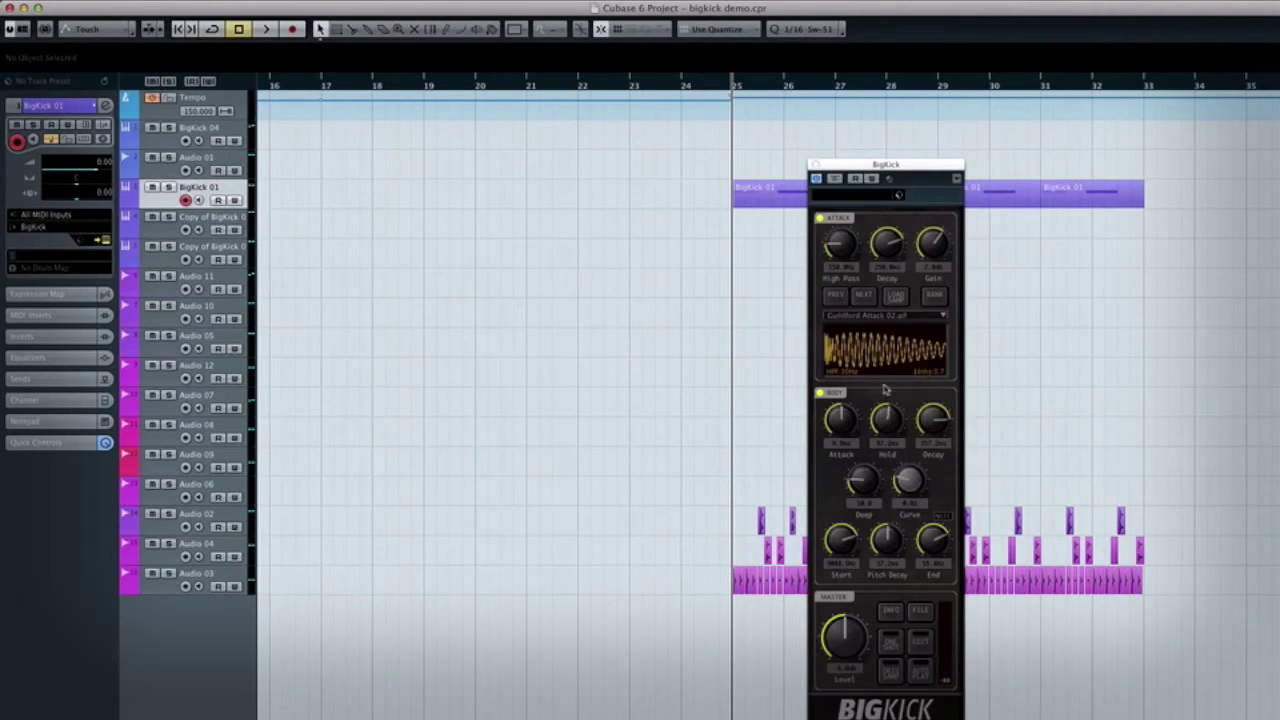
{"action": "left_click_drag", "start_coordinate": [912, 168], "coordinate": [1184, 178]}
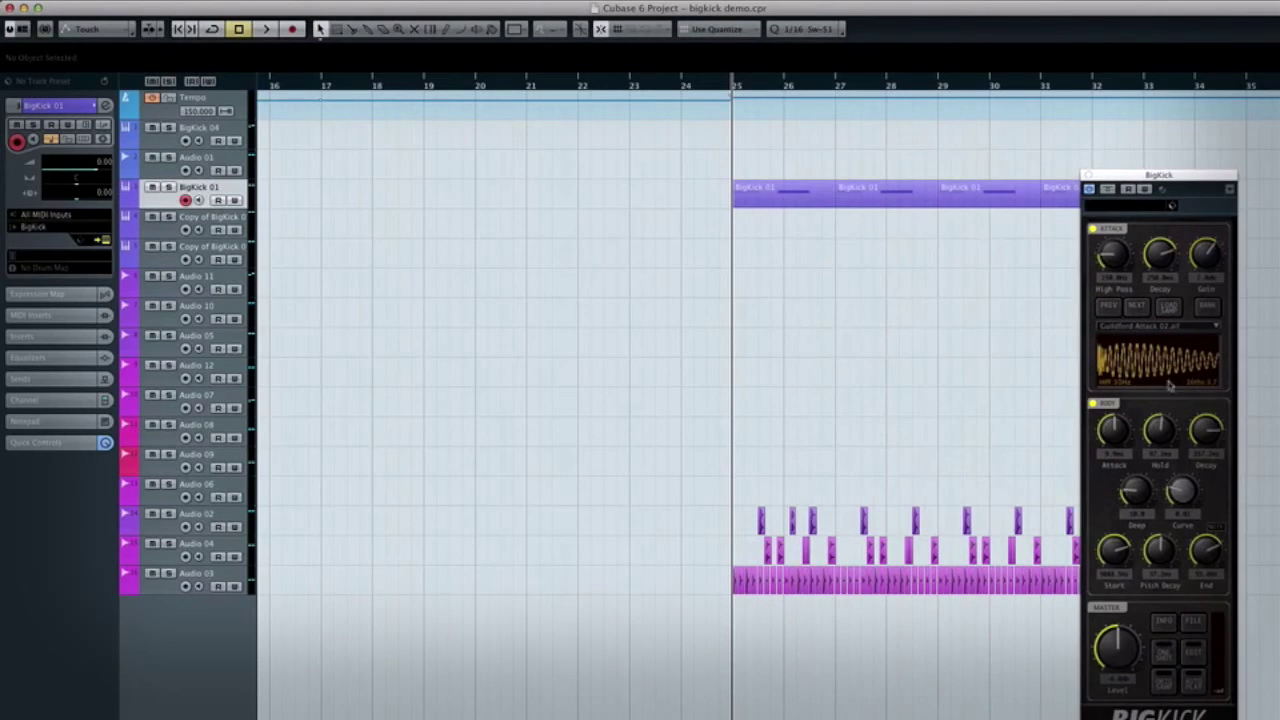
{"action": "key", "text": "space"}
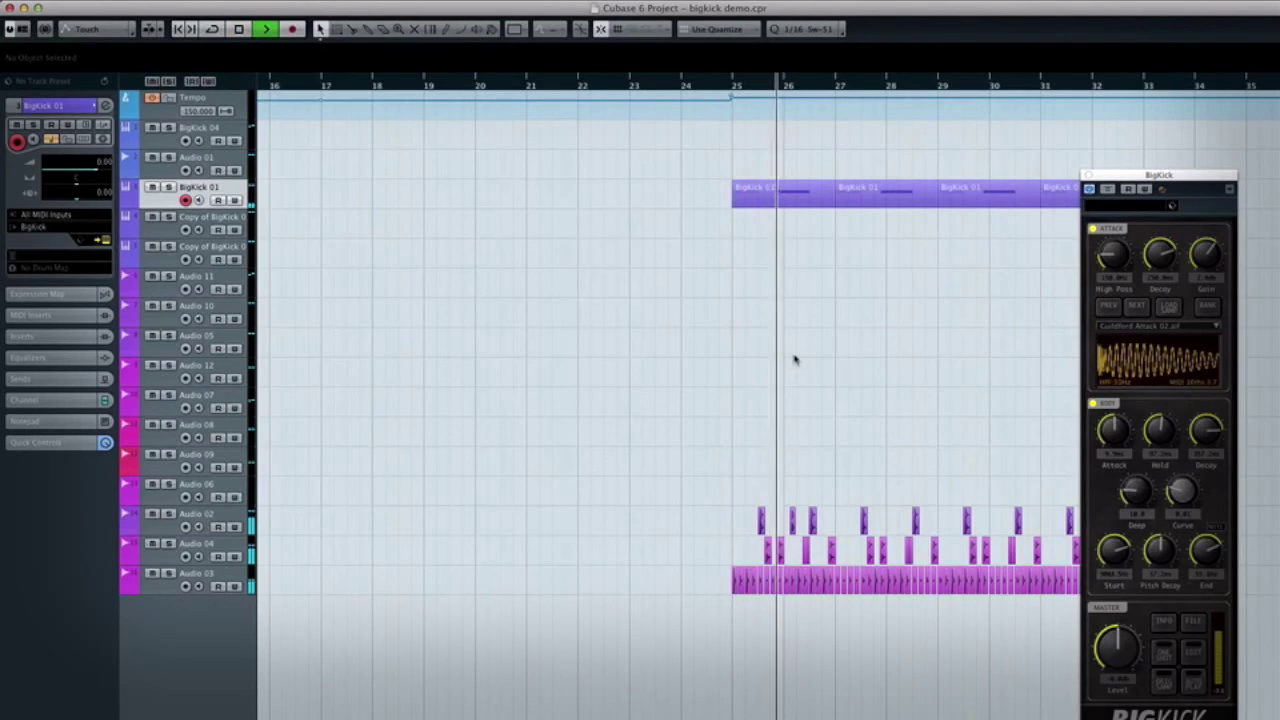
{"action": "scroll", "coordinate": [795, 360], "scroll_direction": "right", "scroll_amount": 5}
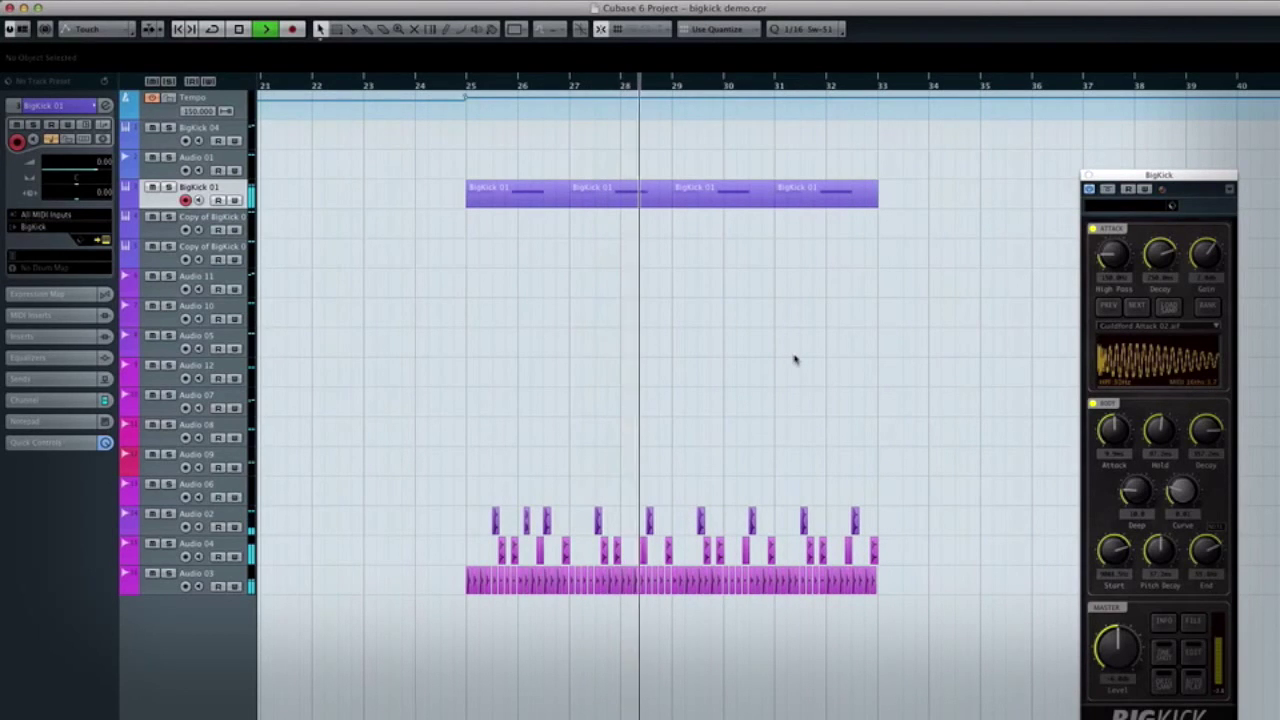
{"action": "key", "text": "space"}
- Place the playhead at bar 41, at the start of the last loop, and close the BigKick window
{"action": "left_click", "coordinate": [742, 87]}
{"action": "key", "text": "g"}
{"action": "key", "text": "g"}
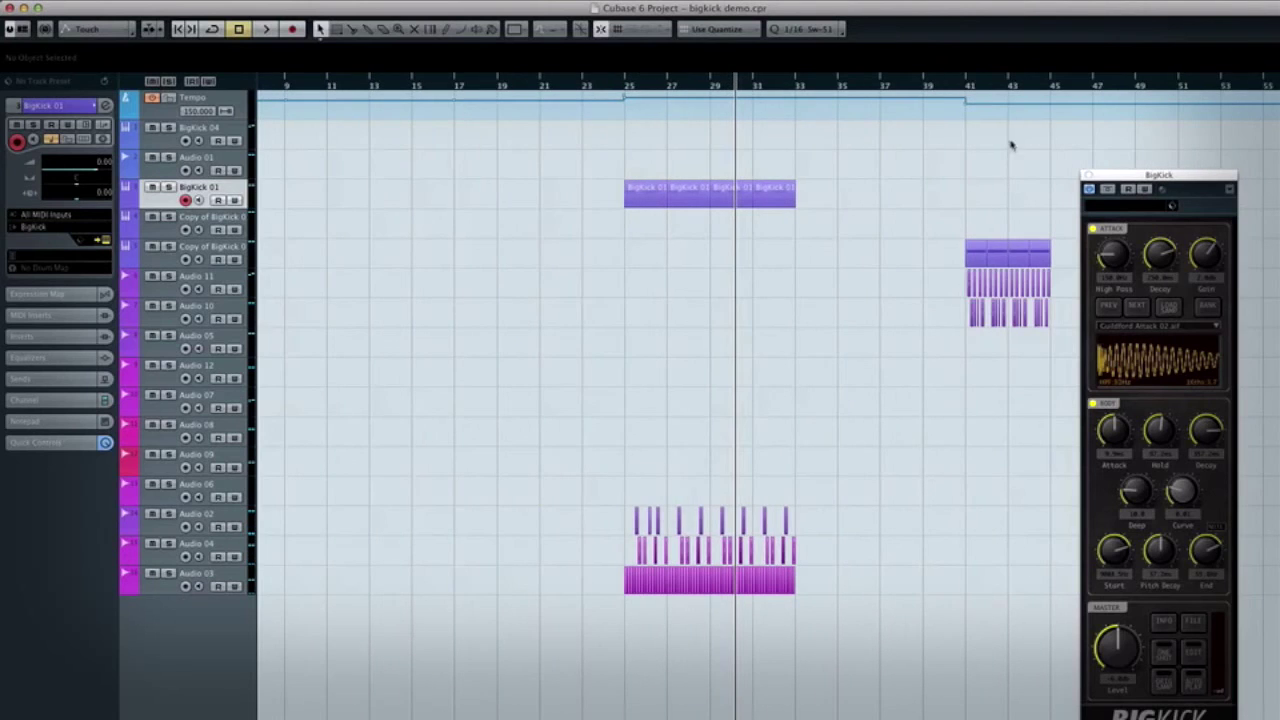
{"action": "left_click_drag", "start_coordinate": [1071, 84], "coordinate": [823, 104]}
{"action": "left_click", "coordinate": [1088, 175]}
- Open the BigKick instrument of the copied BigKick track above Audio 11, play its loop from about bar 41, and stop playback
{"action": "left_click", "coordinate": [188, 250]}
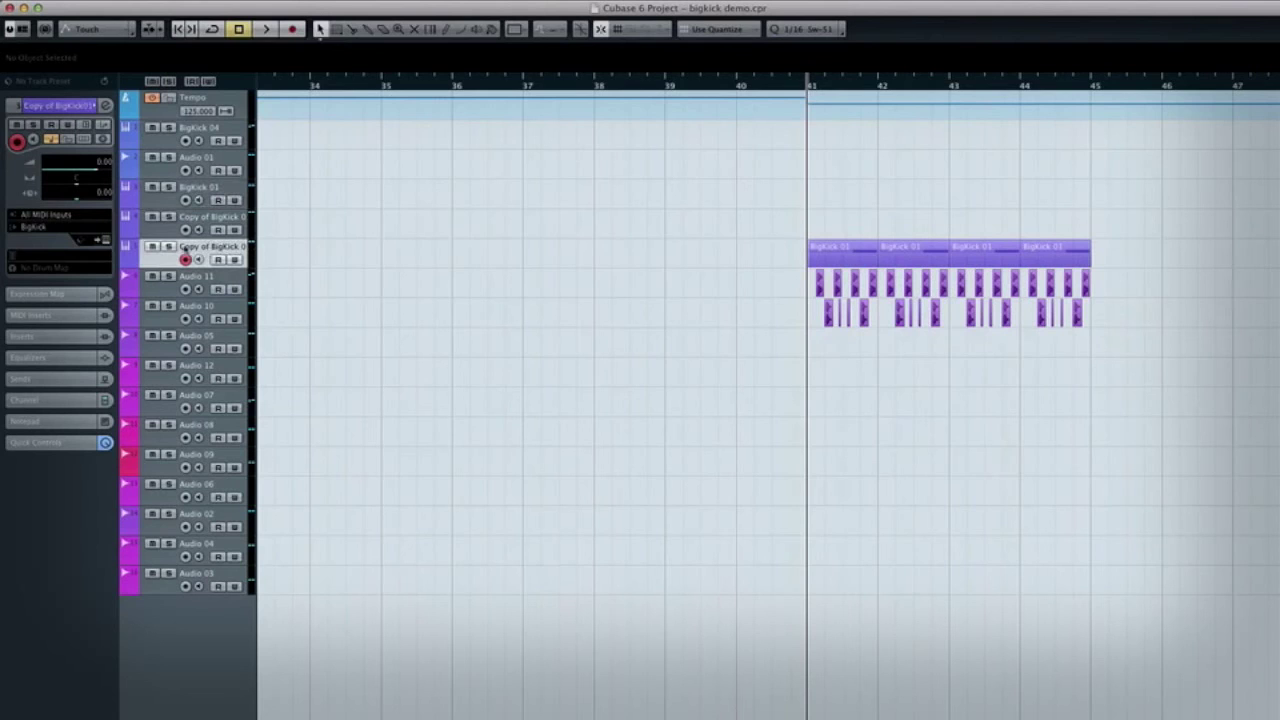
{"action": "left_click", "coordinate": [106, 242]}
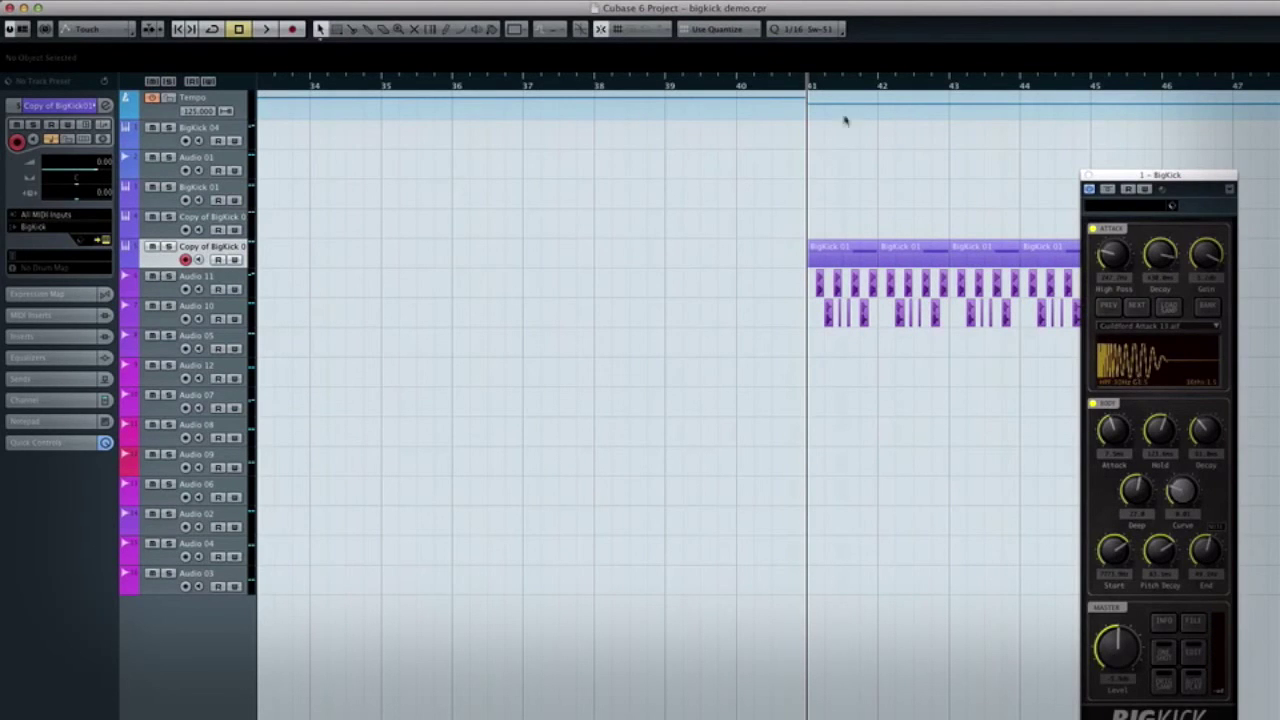
{"action": "key", "text": "g"}
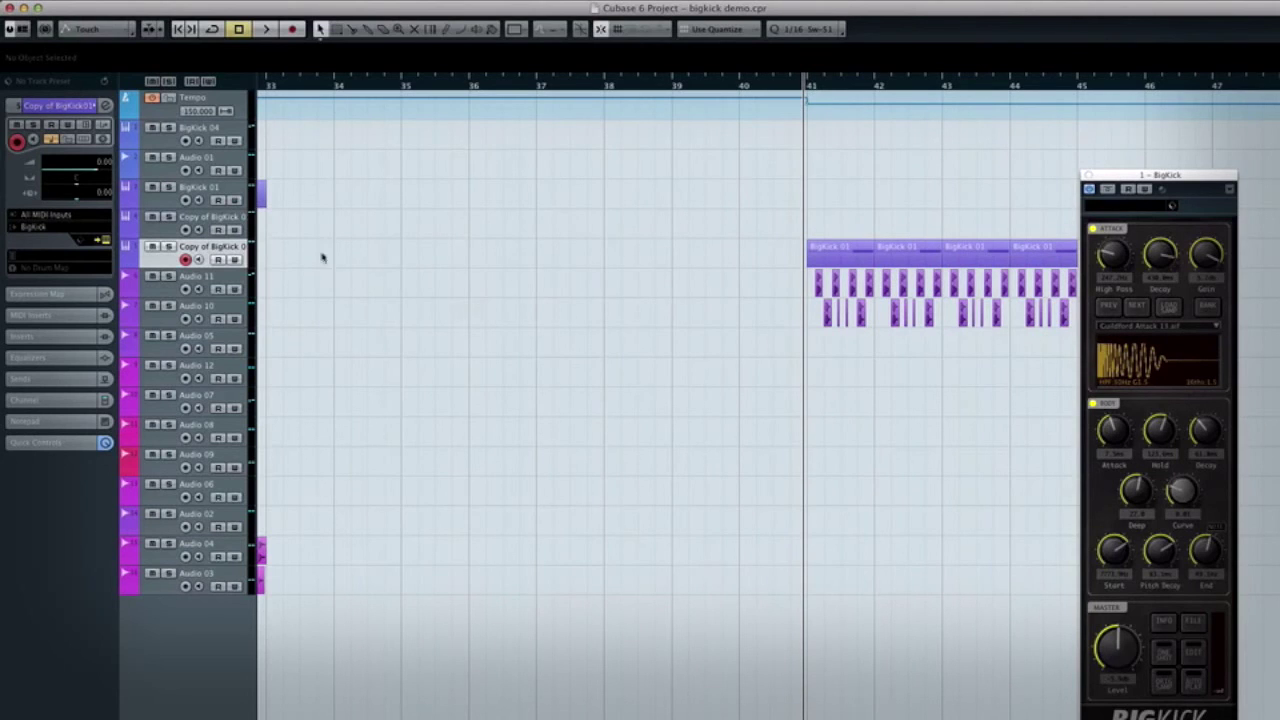
{"action": "key", "text": "space"}
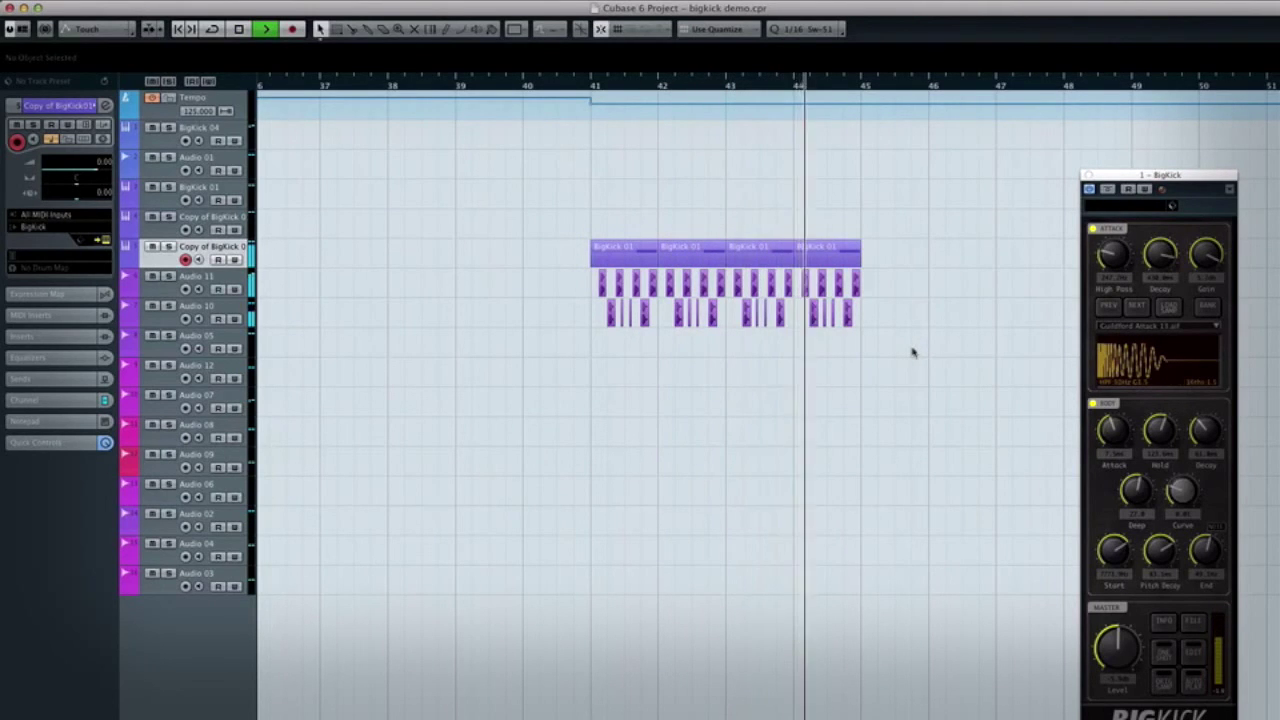
{"action": "key", "text": "space"}
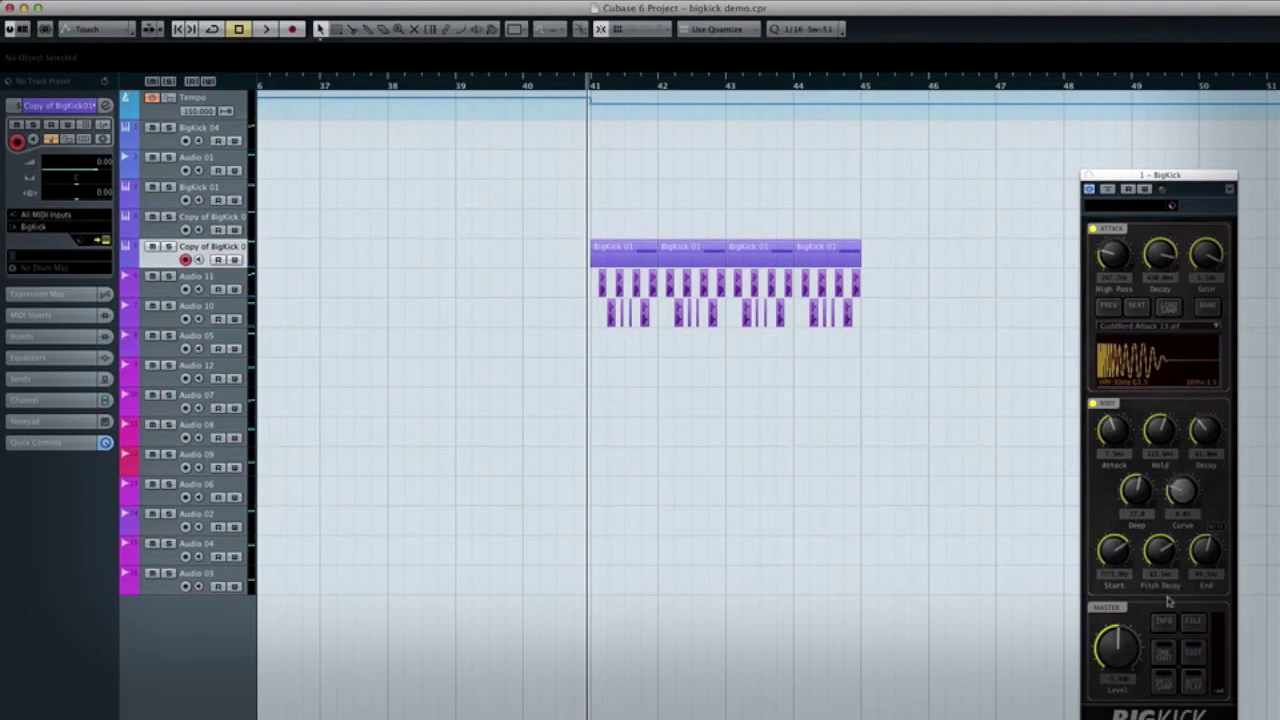
- Show BigKick's Tweaks controls, and solo the kick track while its loop plays to try different Drive amounts
{"action": "left_click", "coordinate": [1194, 652]}
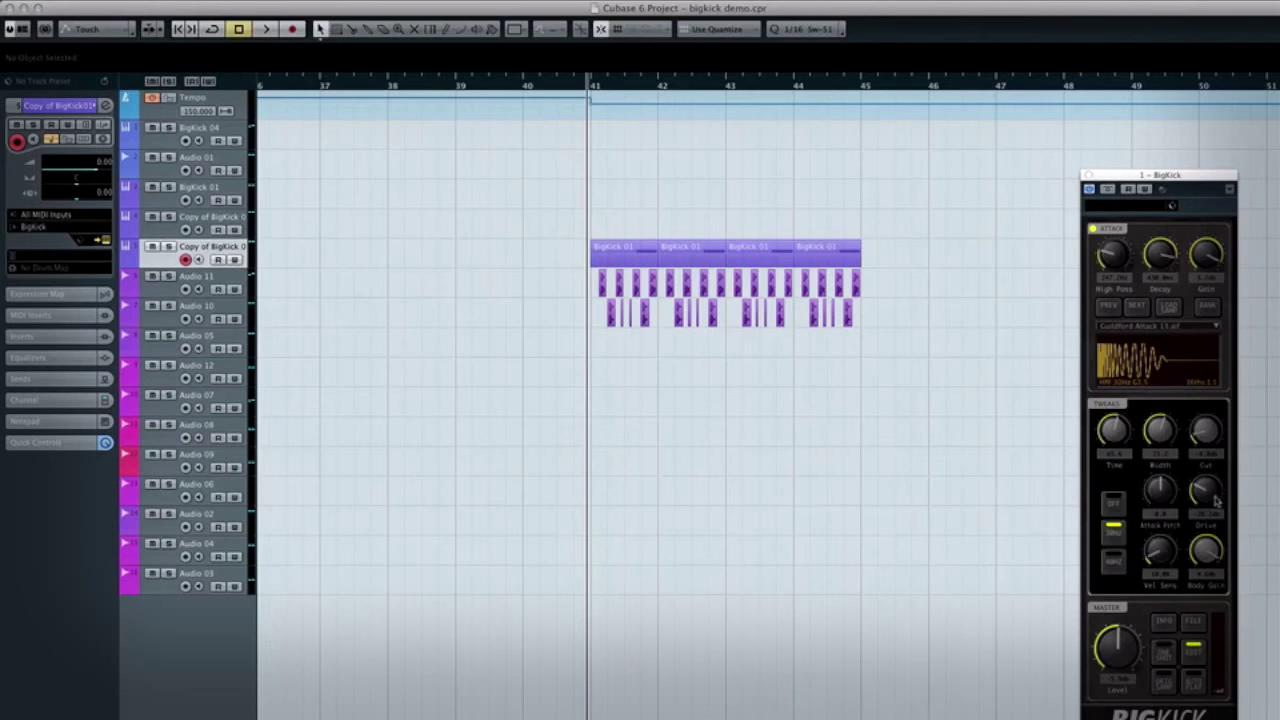
{"action": "key", "text": "space"}
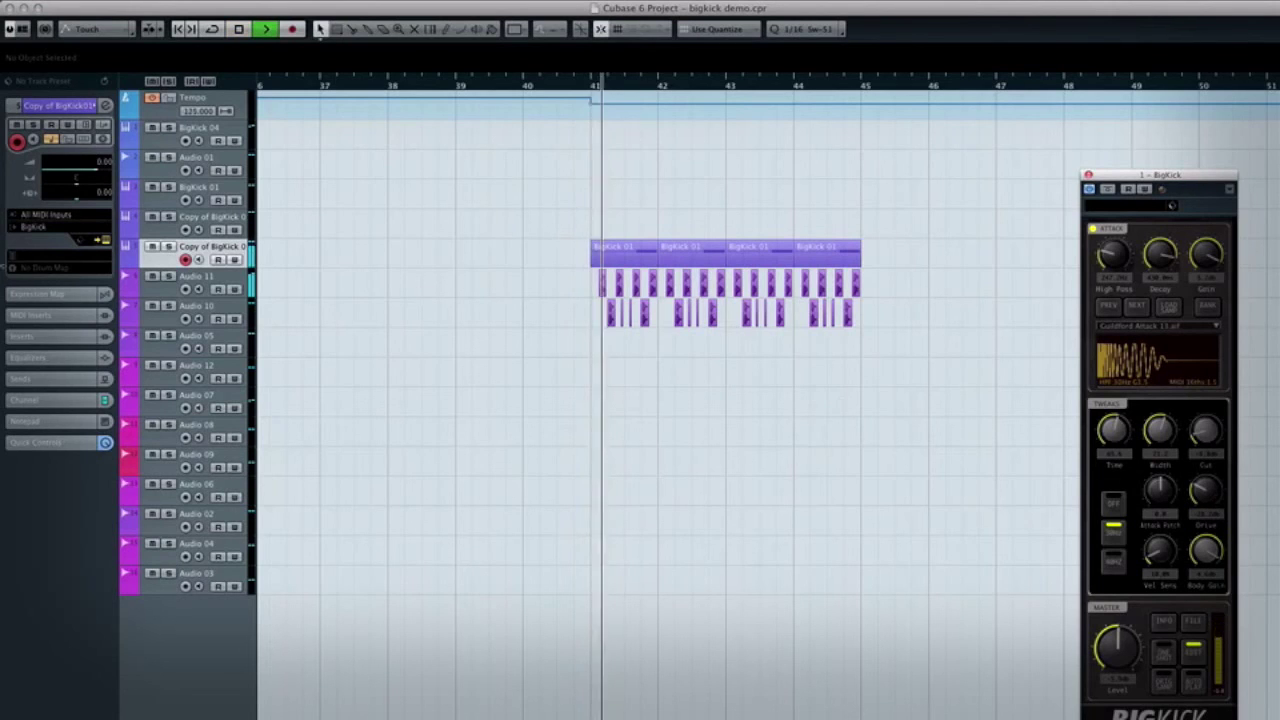
{"action": "left_click", "coordinate": [168, 246]}
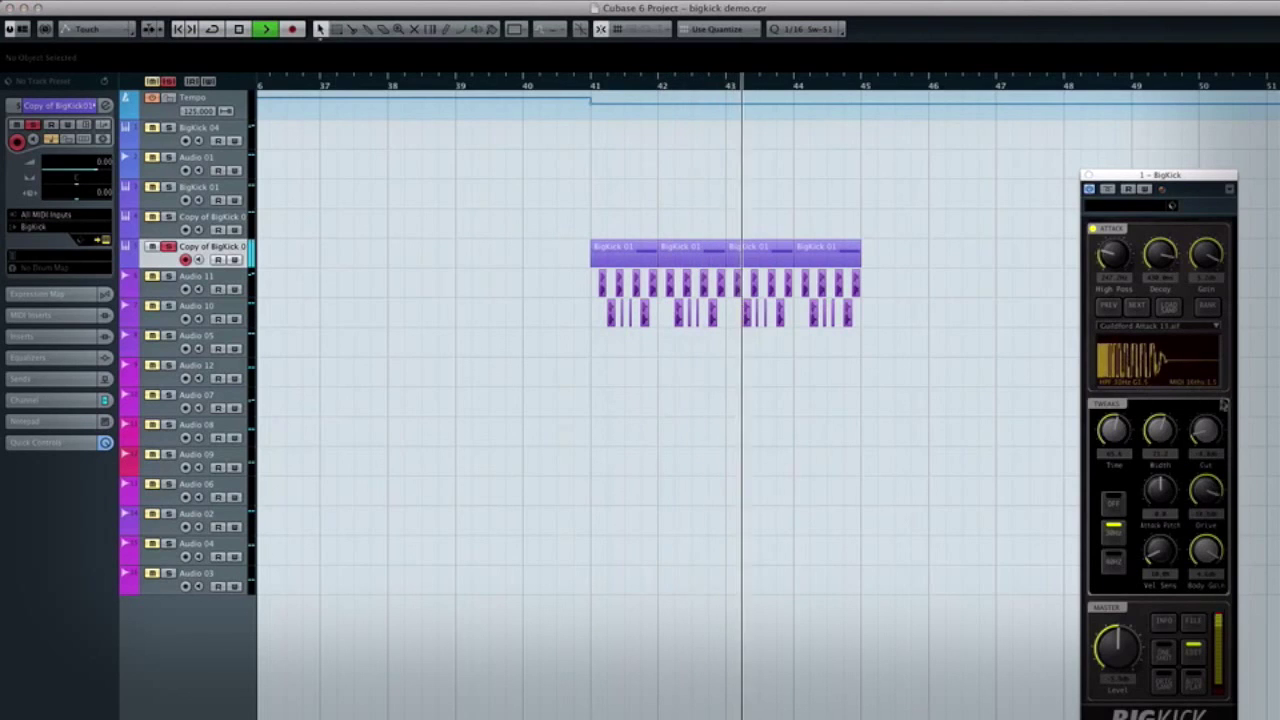
{"action": "key", "text": "space"}
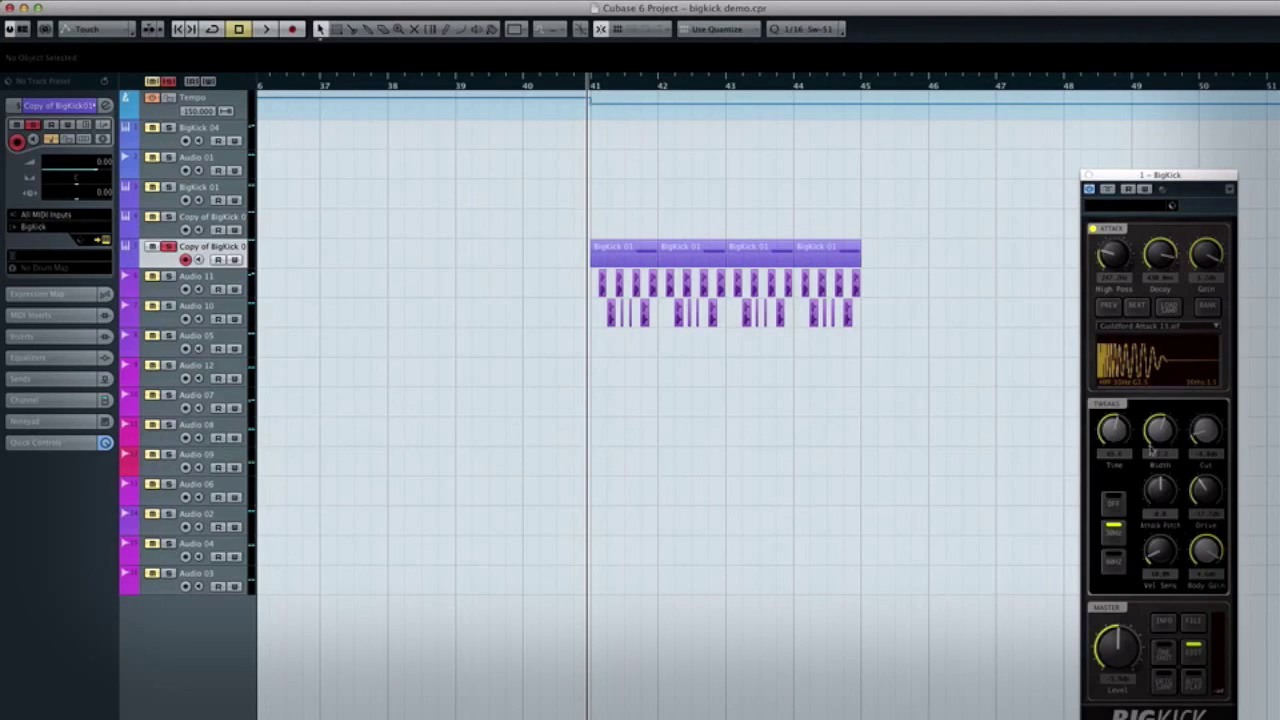
- Switch BigKick back to its Body controls, and close and reopen the plug-in window
{"action": "left_click", "coordinate": [1190, 652]}
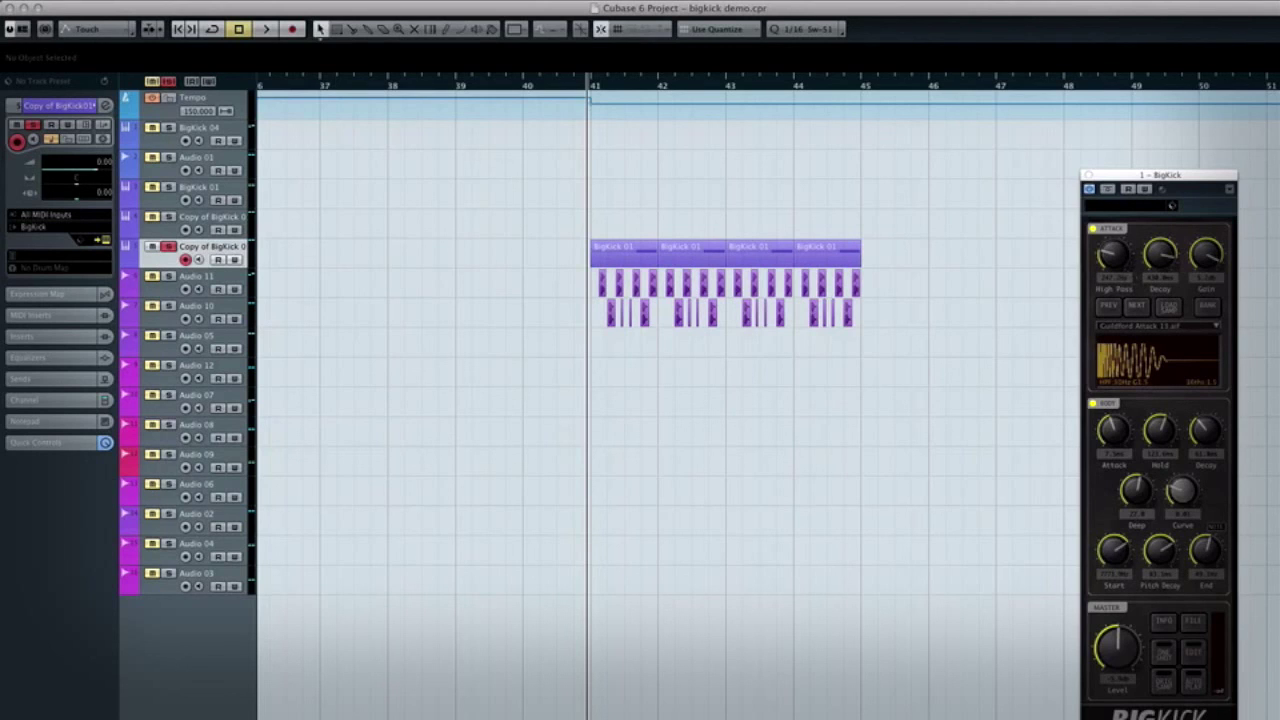
{"action": "key", "text": "super+w"}
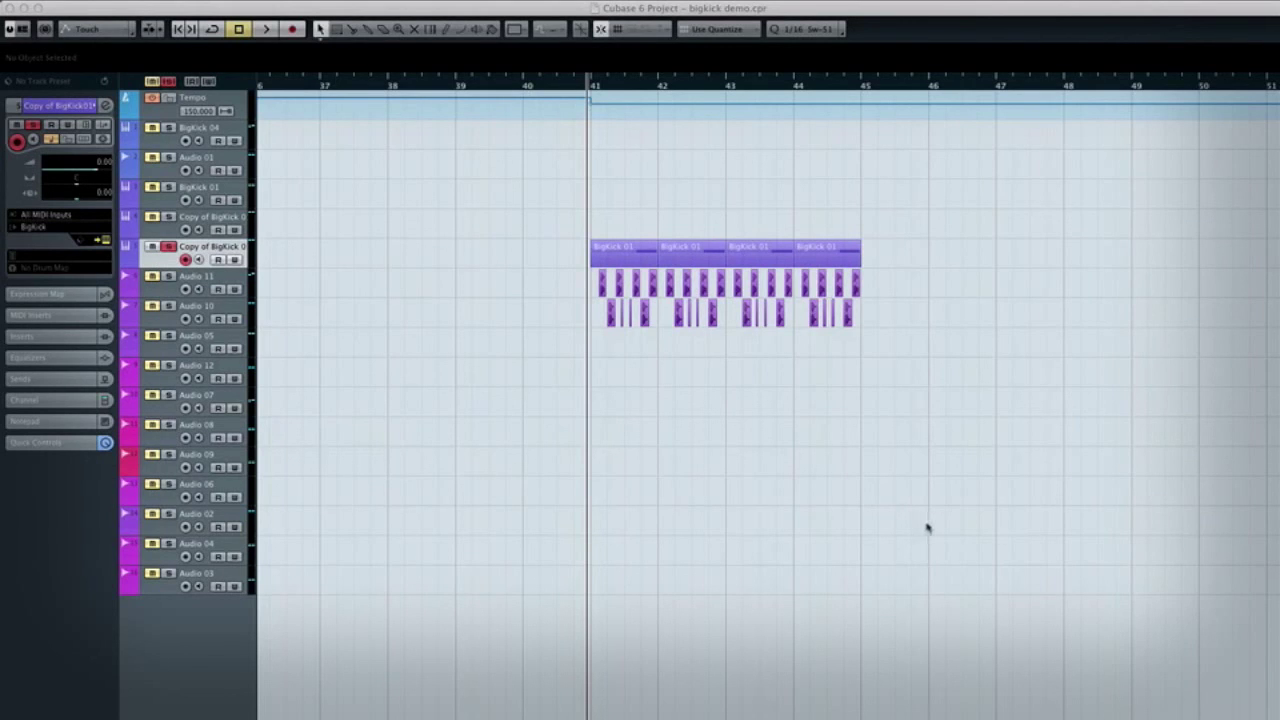
{"action": "key", "text": "F11"}
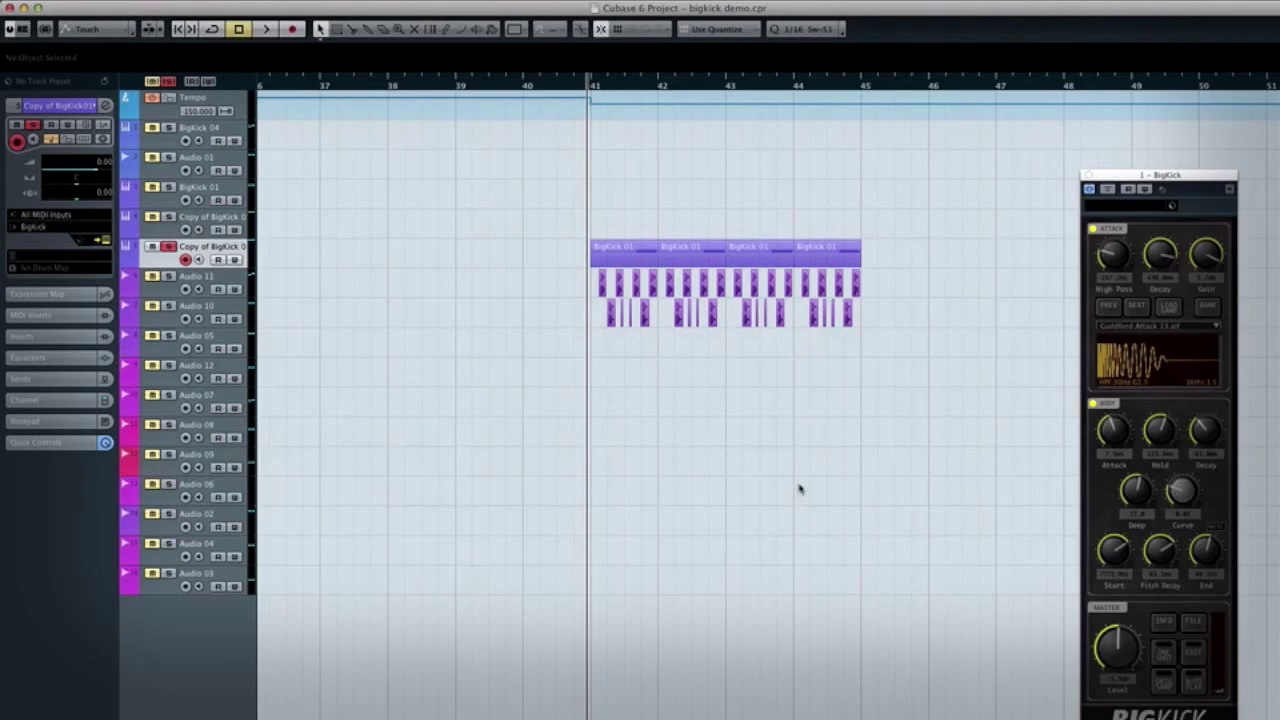